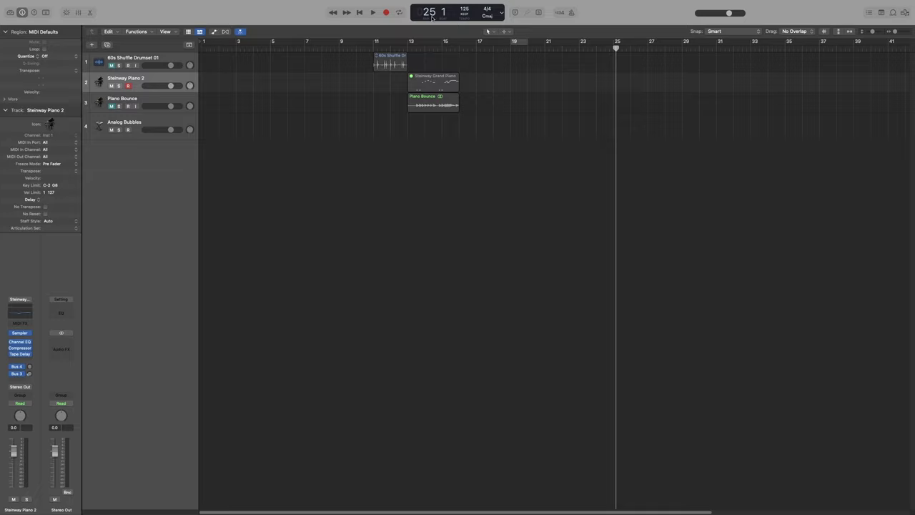
# Preview the LCD display modes list, then bring up the control bar's context menu.
pyautogui.click(502, 14)
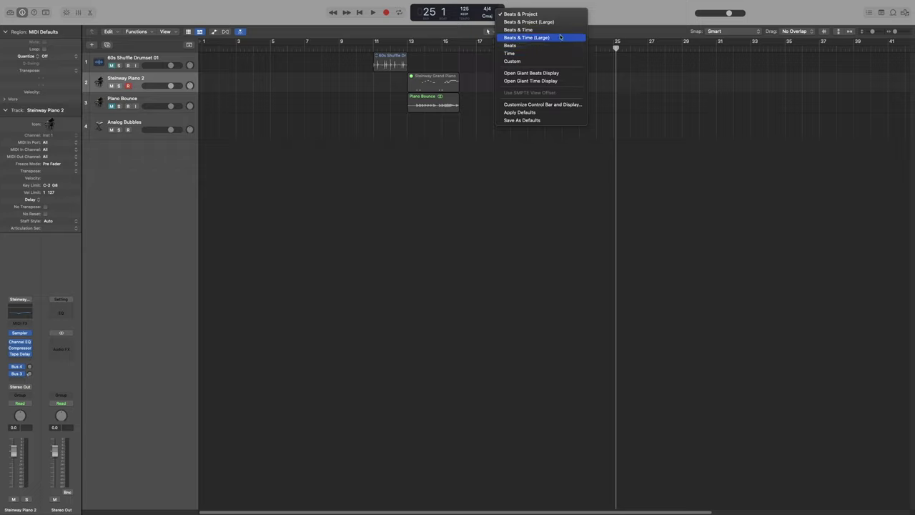
pyautogui.rightClick(636, 15)
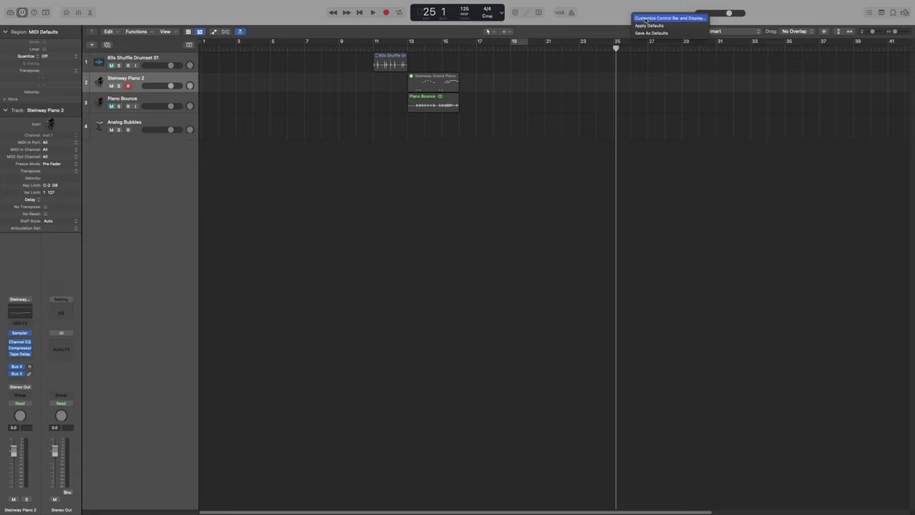
# In Customize Control Bar and Display, toggle the Library, Inspector, Quick Help and Toolbar buttons off and on.
pyautogui.click(646, 18)
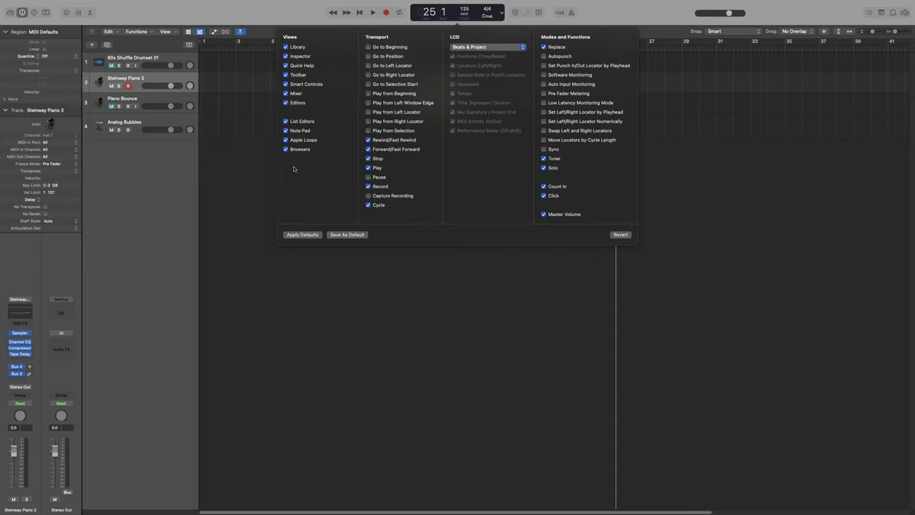
pyautogui.click(286, 46)
pyautogui.click(286, 56)
pyautogui.click(286, 65)
pyautogui.click(286, 74)
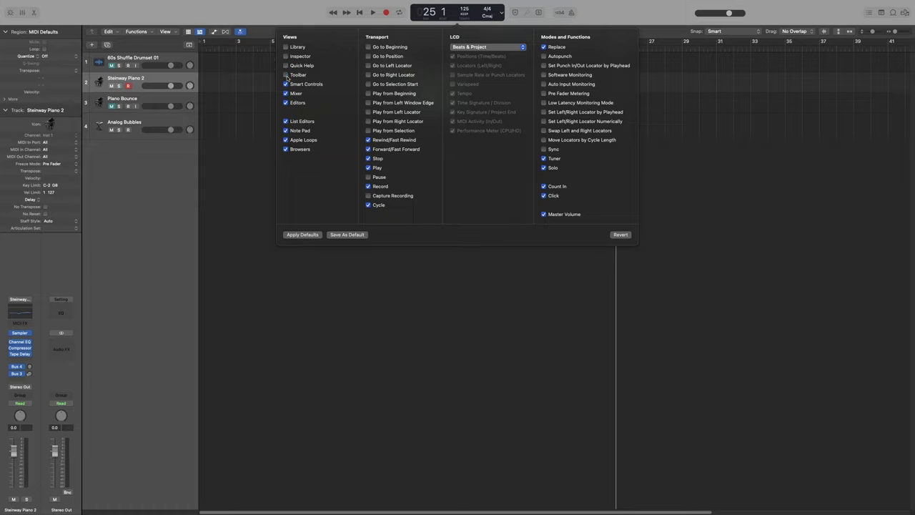
pyautogui.click(286, 75)
pyautogui.click(286, 65)
pyautogui.click(286, 55)
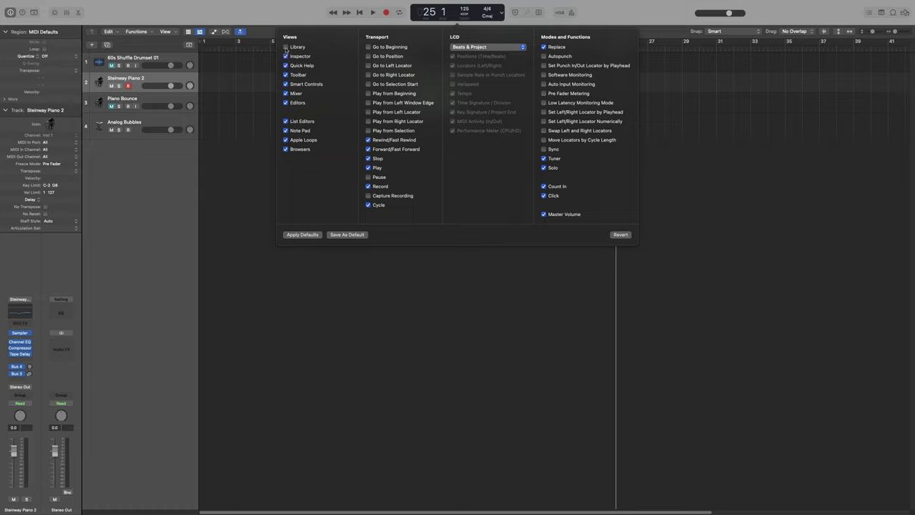
pyautogui.click(286, 47)
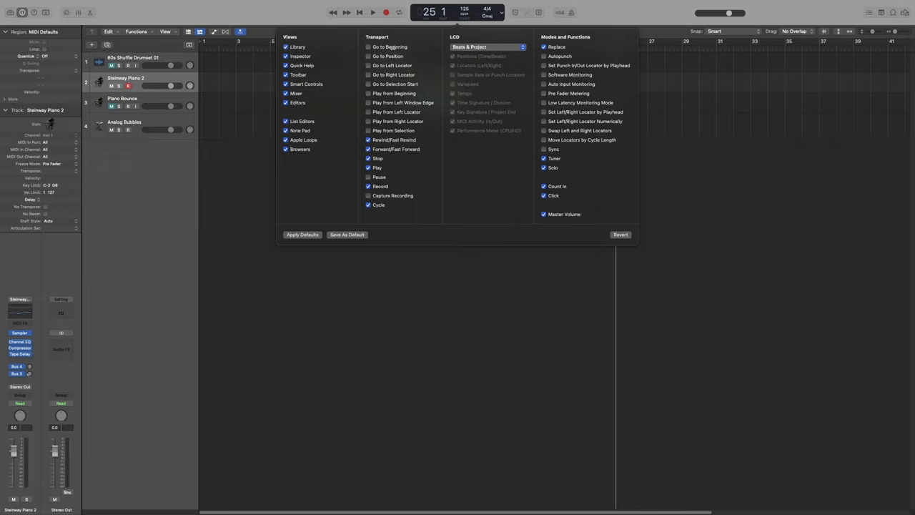
# Tick Go to Beginning, Autopunch and Set Punch In/Out Locator by Playhead.
pyautogui.click(369, 46)
pyautogui.click(545, 57)
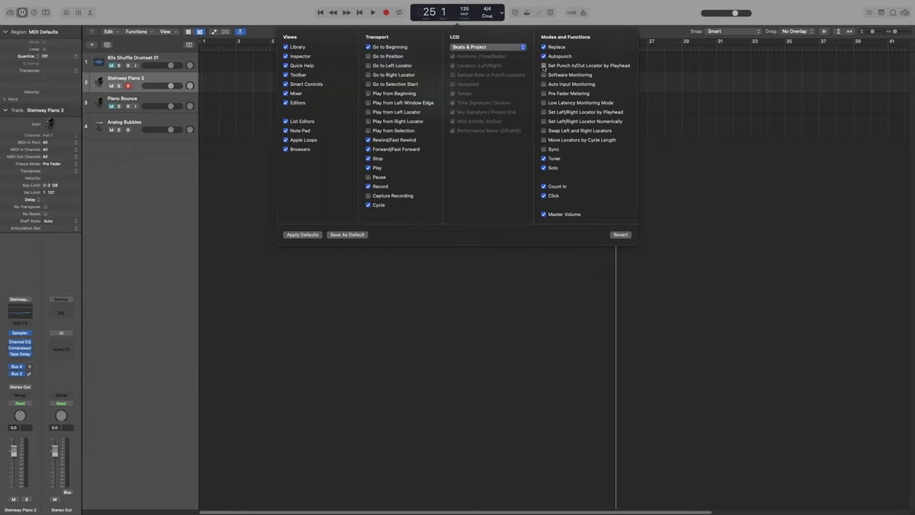
pyautogui.click(544, 66)
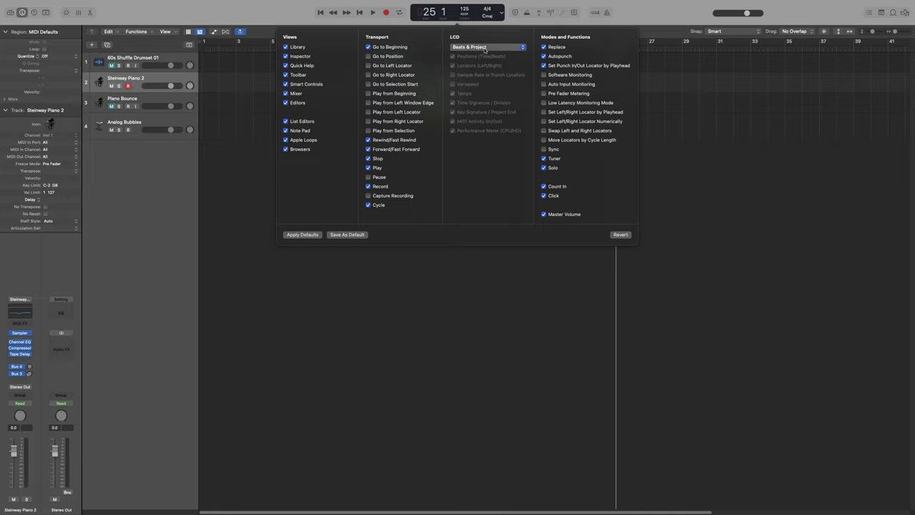
# Cycle the LCD through Beats & Project (Large), Beats & Time, Beats & Time (Large), Beats and Time.
pyautogui.click(484, 52)
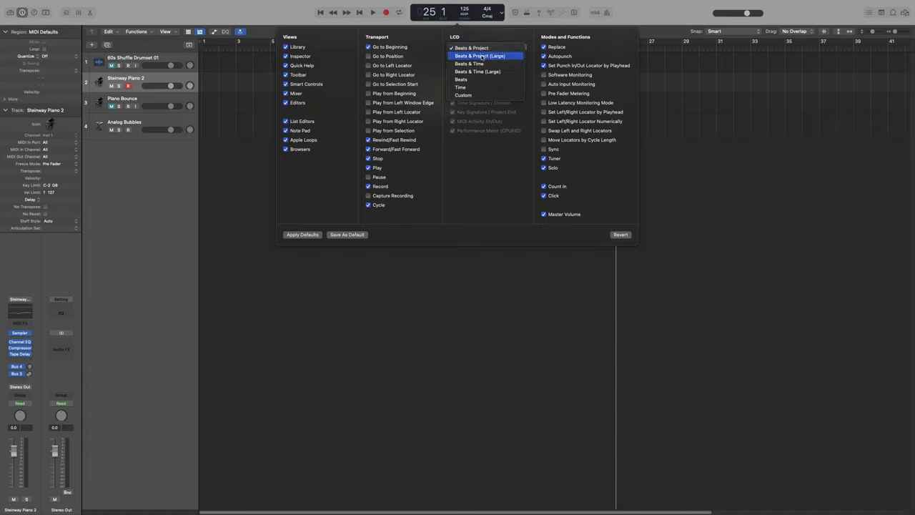
pyautogui.click(483, 56)
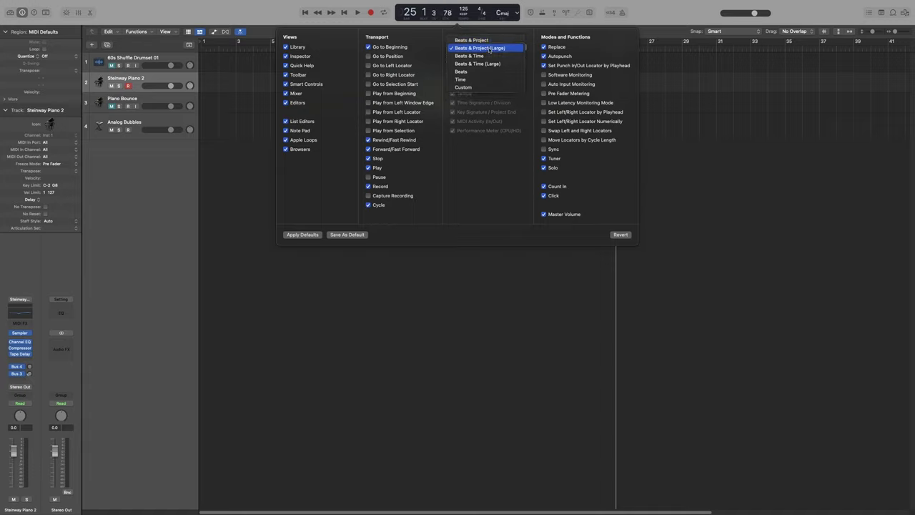
pyautogui.click(488, 48)
pyautogui.click(487, 56)
pyautogui.click(488, 48)
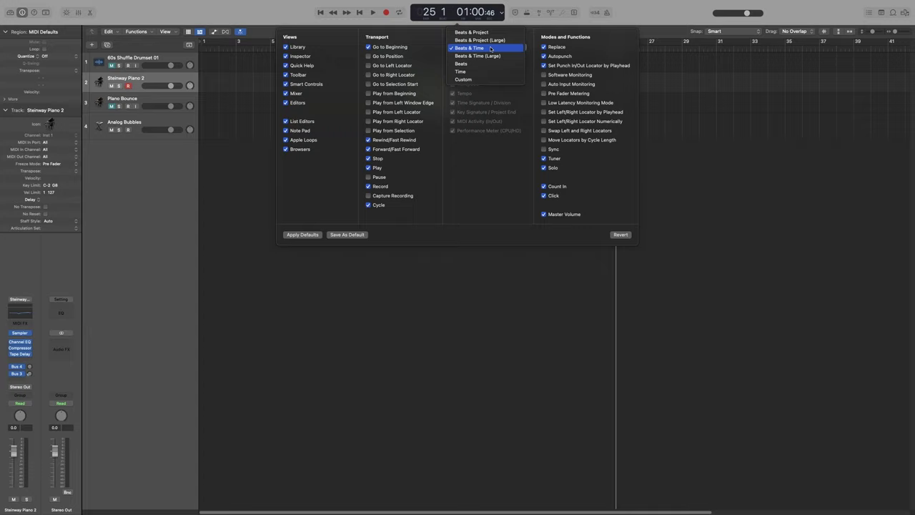
pyautogui.click(488, 57)
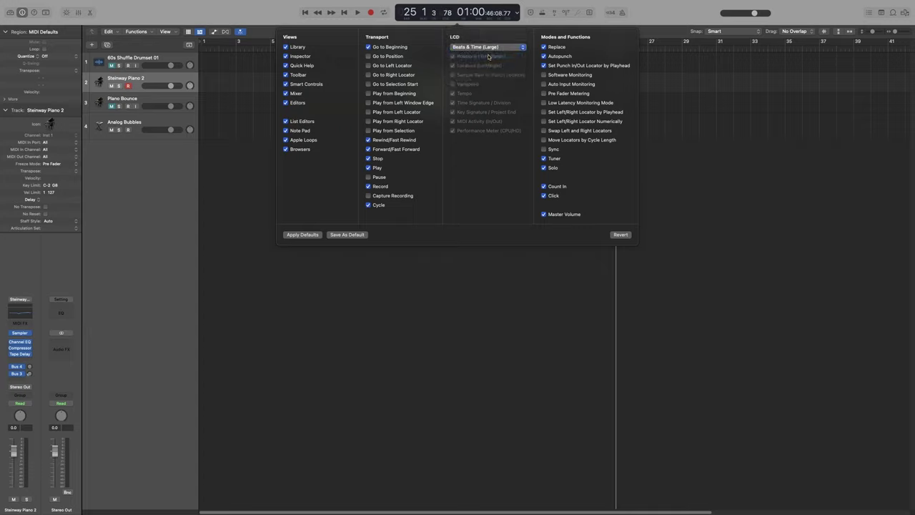
pyautogui.click(490, 48)
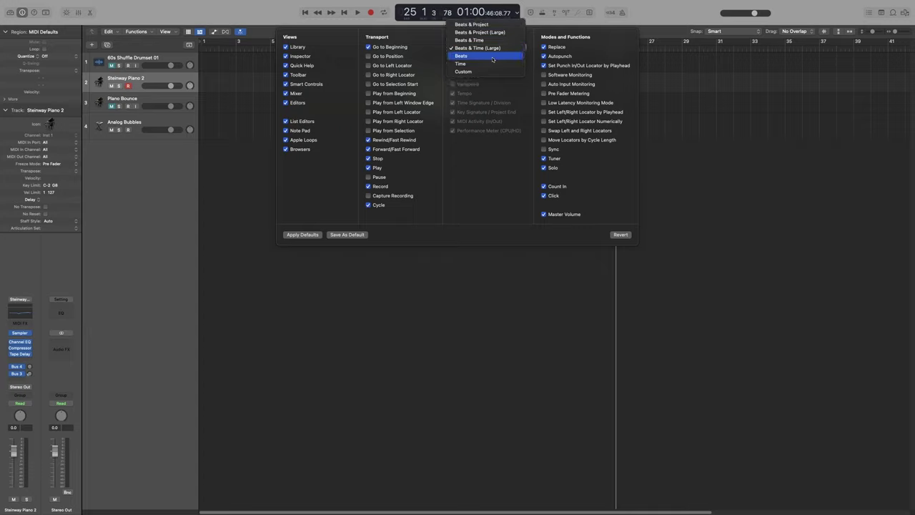
pyautogui.click(490, 56)
pyautogui.click(490, 14)
pyautogui.click(491, 56)
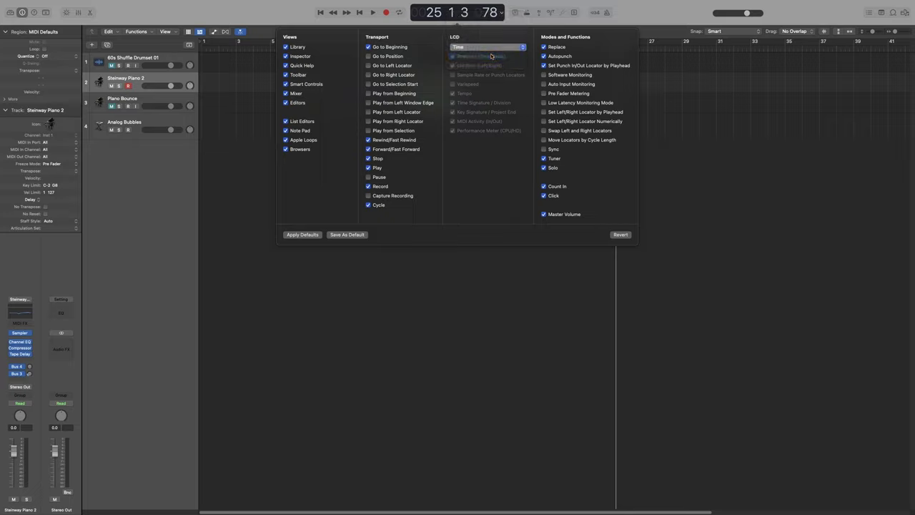
# Close the customization panel and switch the LCD to the Custom display.
pyautogui.click(495, 48)
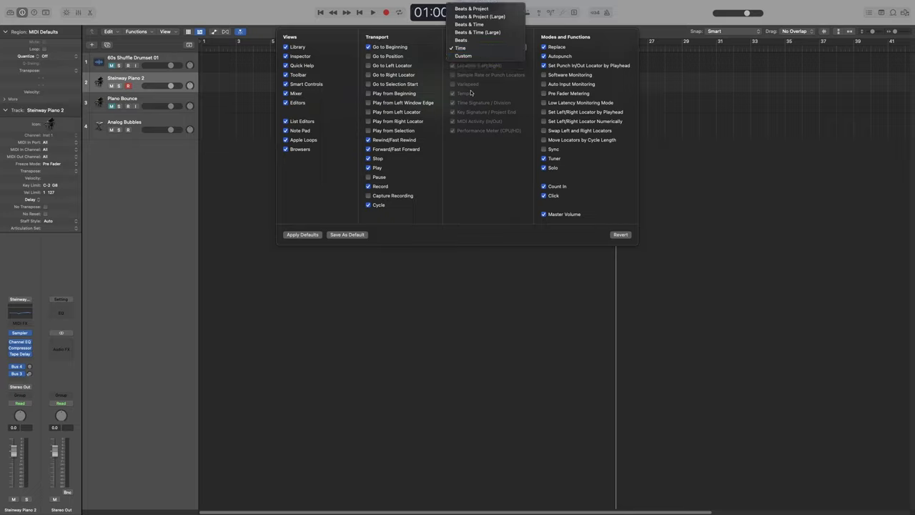
pyautogui.click(667, 17)
pyautogui.rightClick(649, 16)
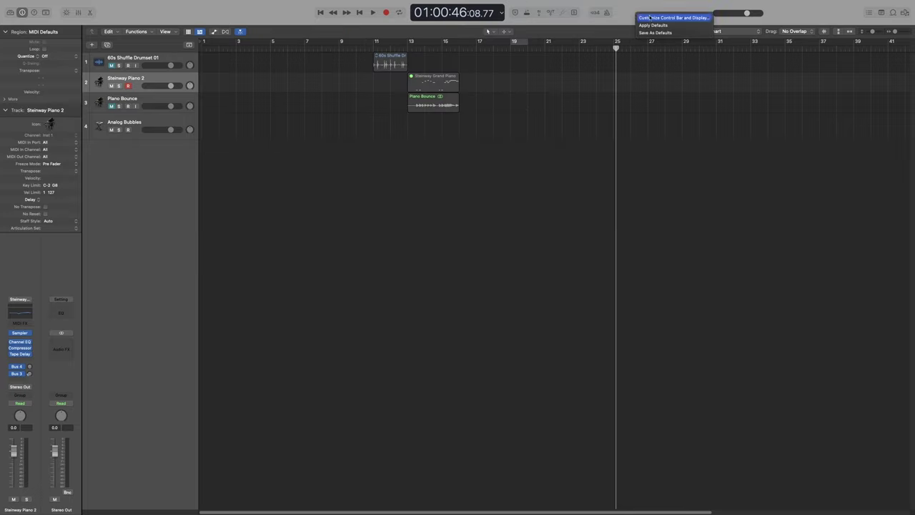
pyautogui.click(502, 12)
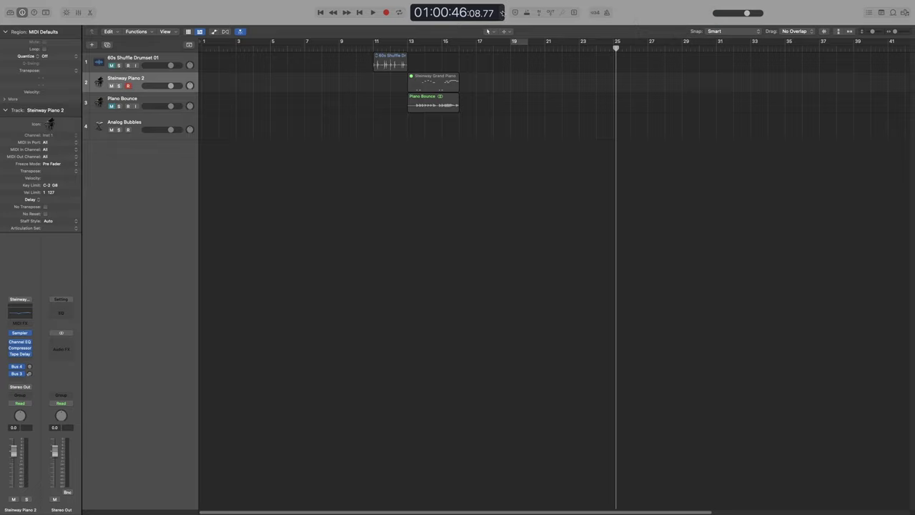
pyautogui.click(502, 12)
pyautogui.click(516, 22)
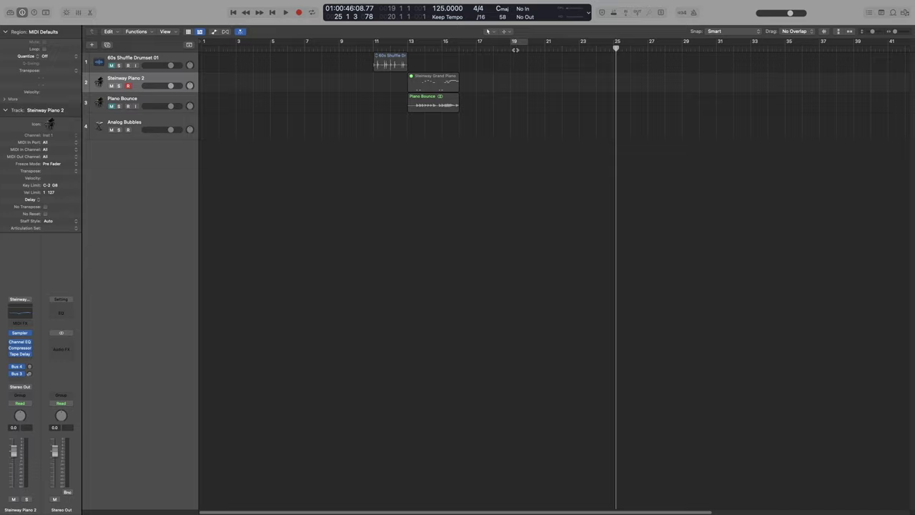
# Toggle Sample Rate on and back off, and remove Key Signature and Project End from the custom LCD.
pyautogui.click(589, 12)
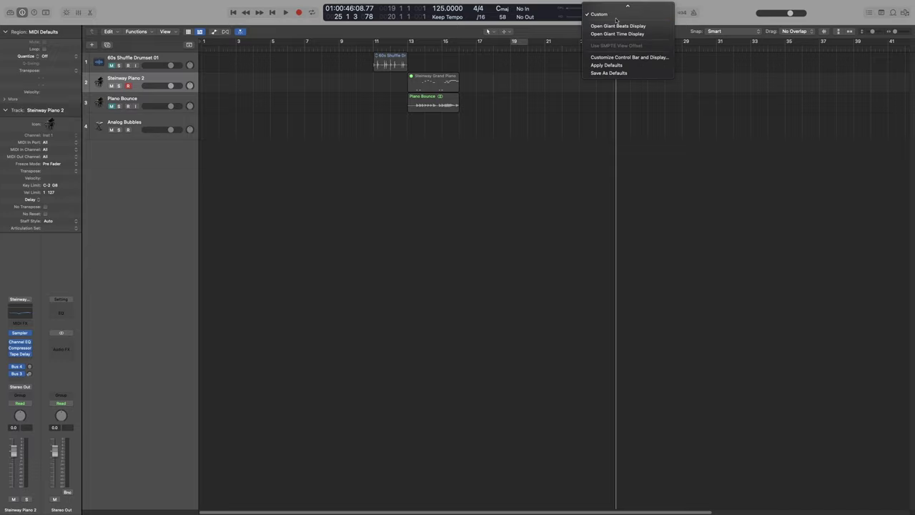
pyautogui.click(627, 57)
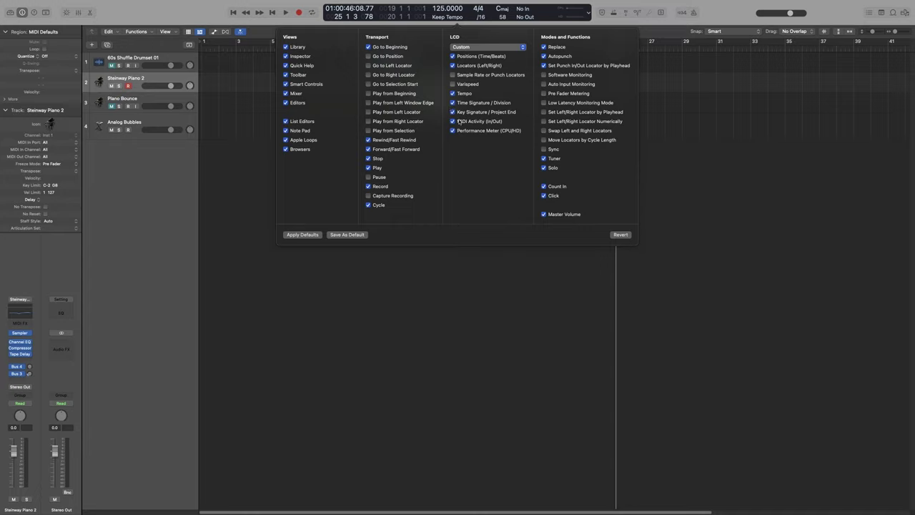
pyautogui.click(452, 74)
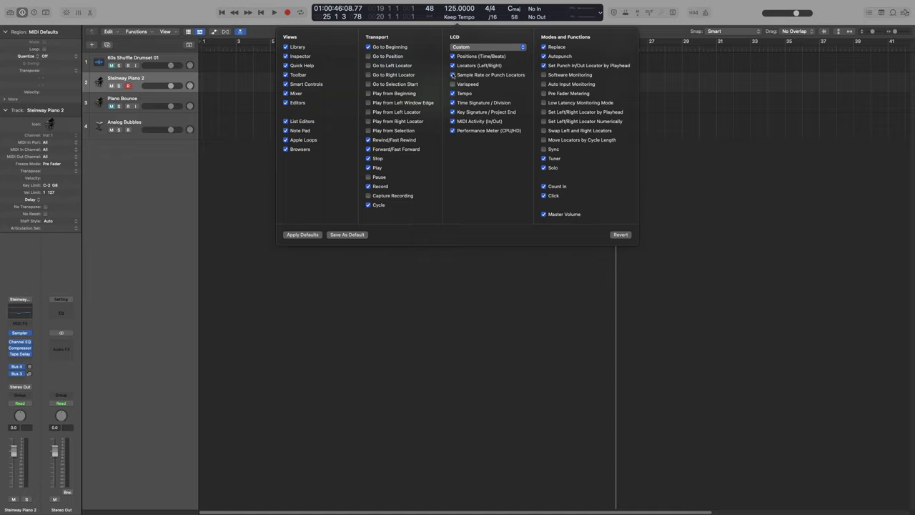
pyautogui.click(453, 75)
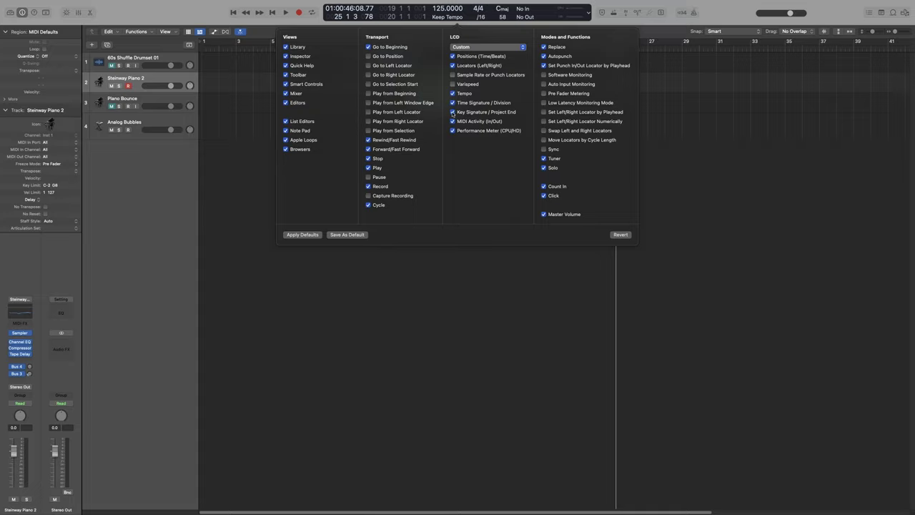
pyautogui.click(453, 112)
pyautogui.click(717, 12)
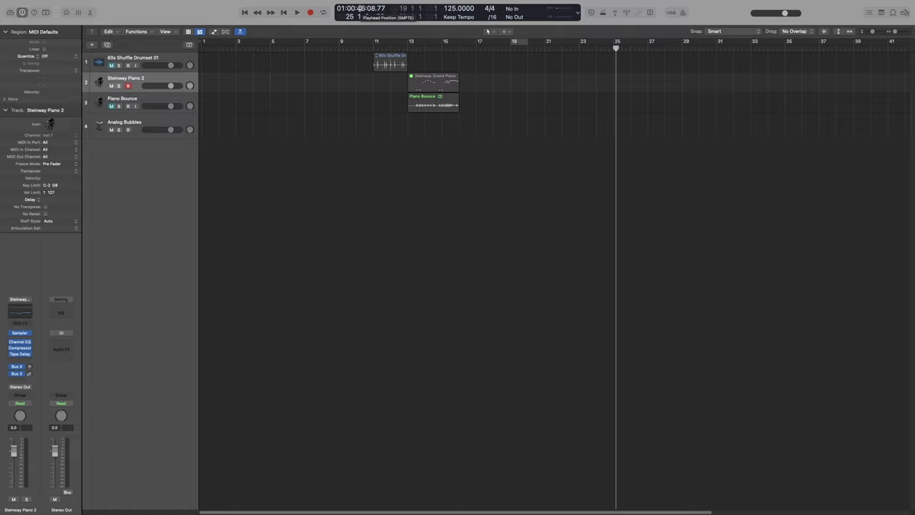
# Scrub the LCD time and bar digits to move the playhead back to around bar 10.
pyautogui.moveTo(360, 8); pyautogui.dragTo(364, 15)
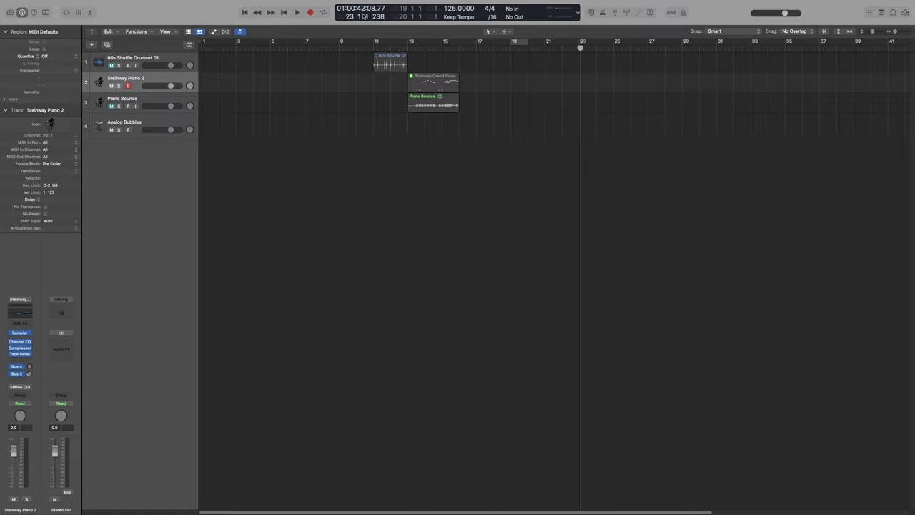
pyautogui.doubleClick(361, 7)
pyautogui.press('Escape')
pyautogui.moveTo(363, 17); pyautogui.dragTo(364, 64)
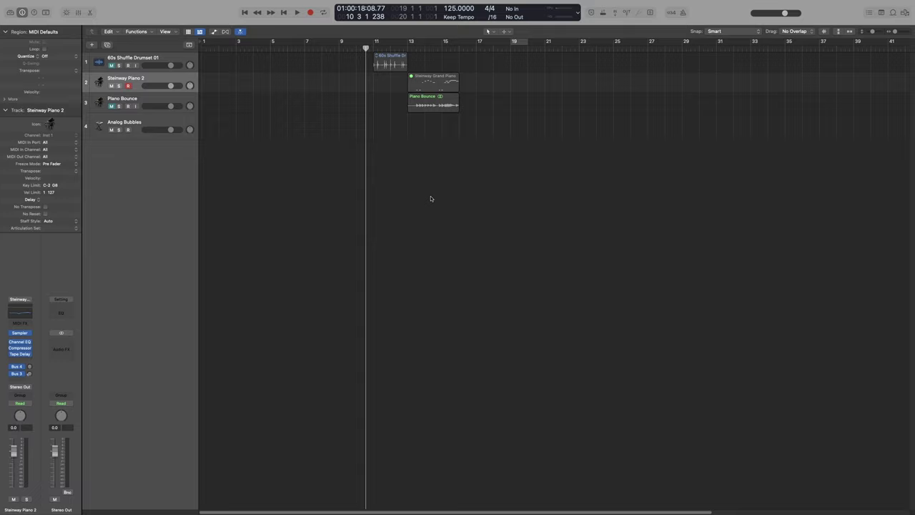
# Enter 5 3 4 in the LCD bar position field.
pyautogui.doubleClick(350, 16)
pyautogui.write('5 3 4')
pyautogui.press('Return')
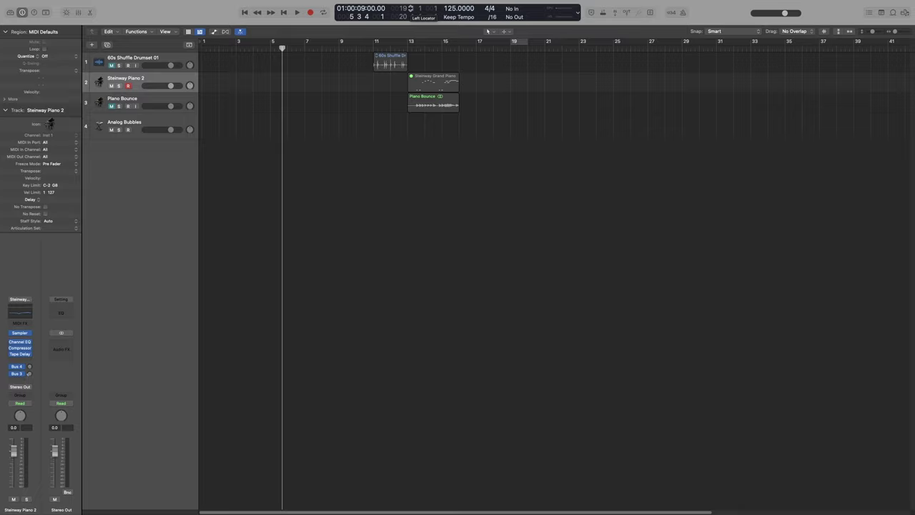
# Drag the cycle region in the ruler until it spans bars 17–21.
pyautogui.moveTo(411, 8); pyautogui.dragTo(410, 8)
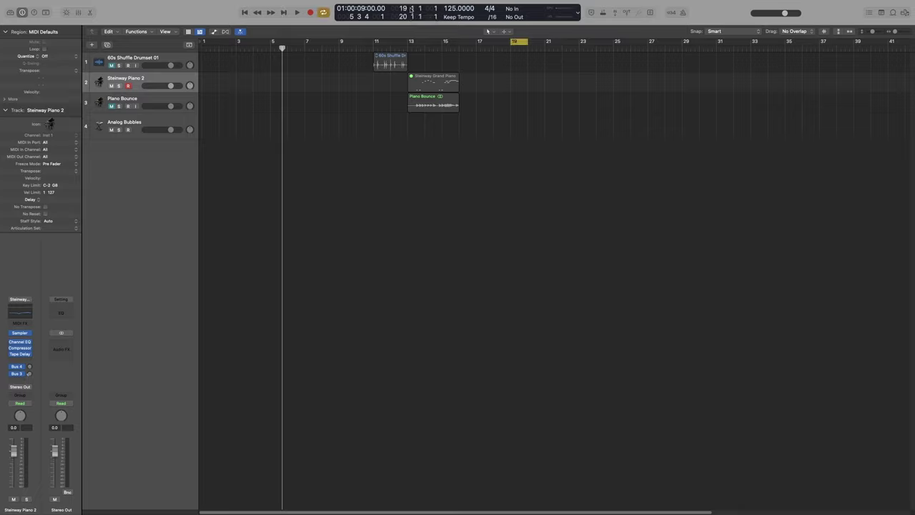
pyautogui.moveTo(411, 44); pyautogui.dragTo(473, 42)
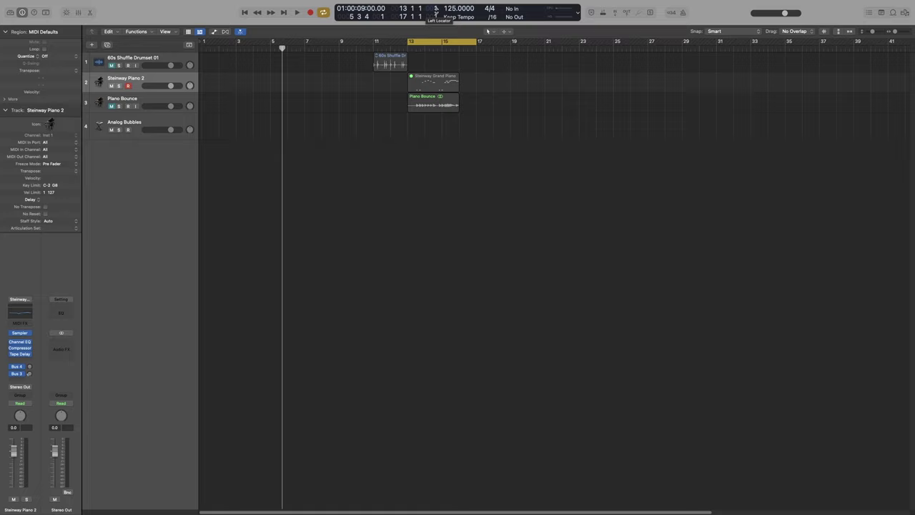
pyautogui.moveTo(419, 7)
pyautogui.mouseDown()
pyautogui.moveTo(414, 59)
pyautogui.moveTo(416, 6)
pyautogui.moveTo(415, 25)
pyautogui.moveTo(420, 14)
pyautogui.mouseUp()
pyautogui.moveTo(412, 8); pyautogui.dragTo(434, 3)
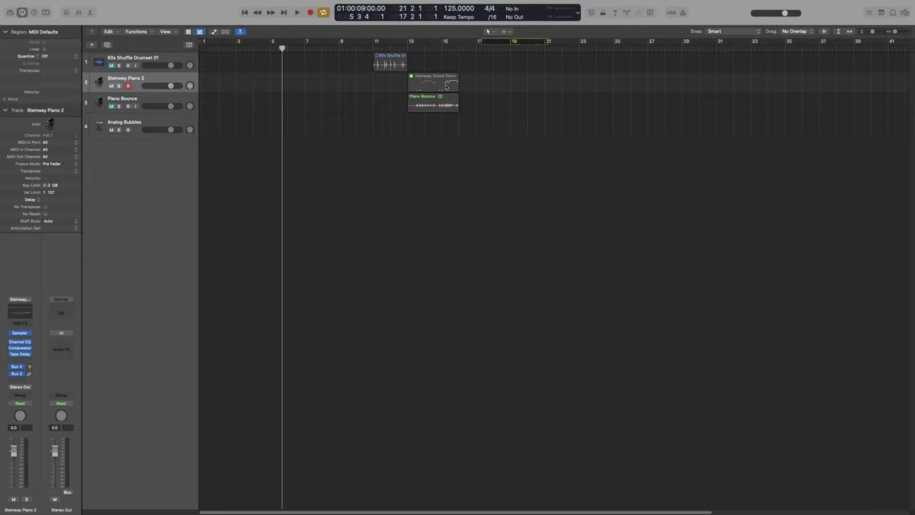
# Play from around bar 17, stop near bar 22, and leave the tempo mode at Keep Tempo.
pyautogui.doubleClick(459, 48)
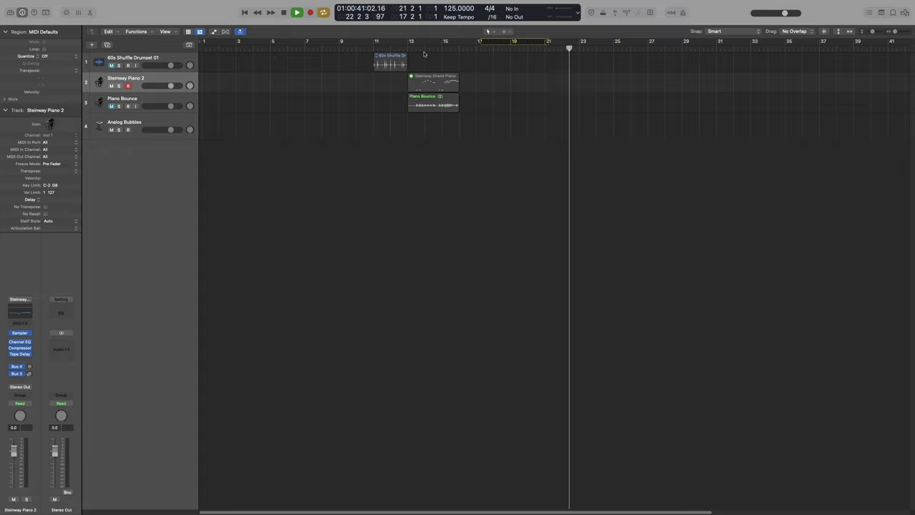
pyautogui.press('space')
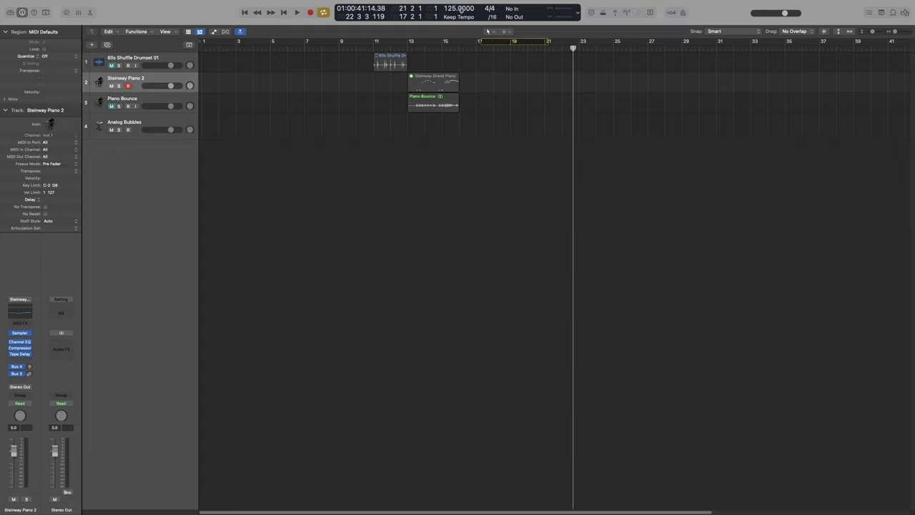
pyautogui.click(462, 17)
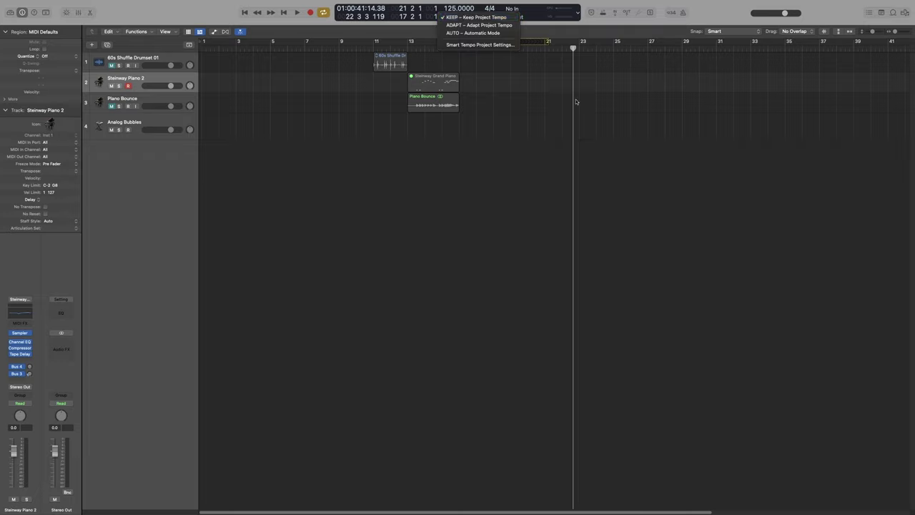
pyautogui.click(472, 125)
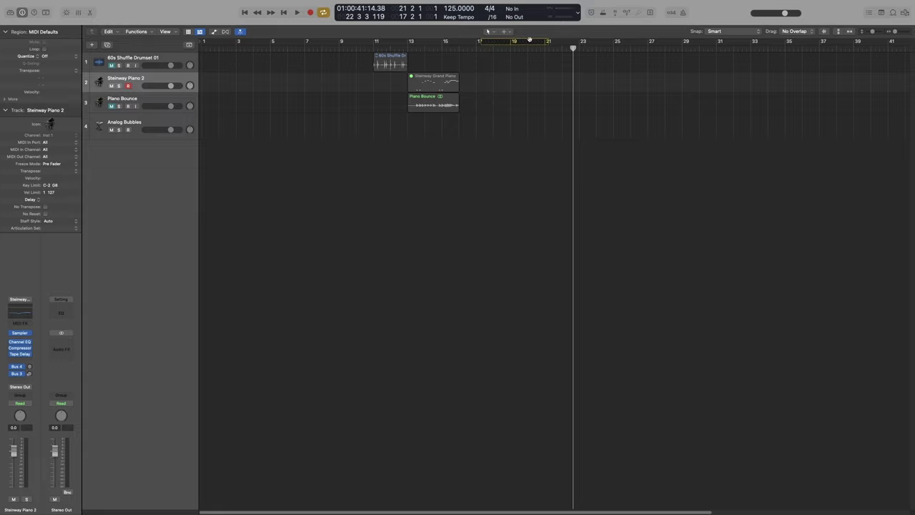
# Open the Giant Beats and Giant Time displays, enlarge the time window and scrub it to 42:17.
pyautogui.click(578, 14)
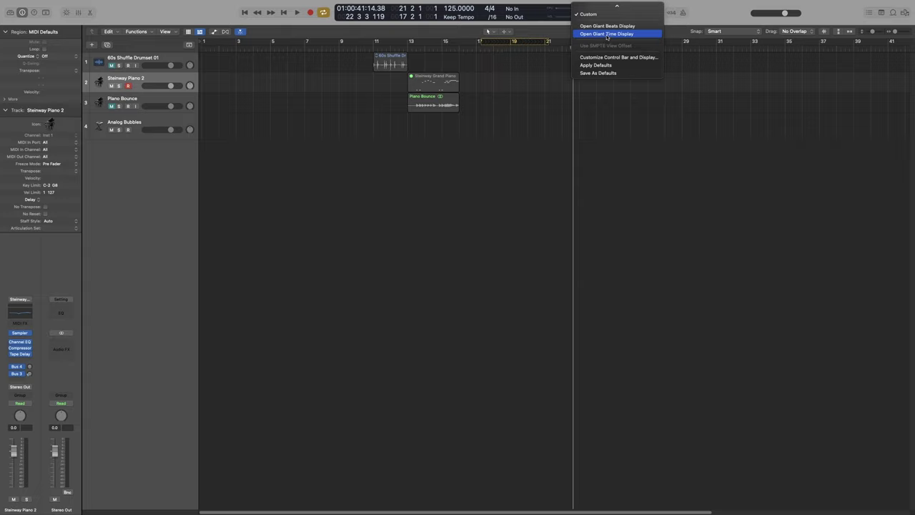
pyautogui.click(607, 26)
pyautogui.click(578, 14)
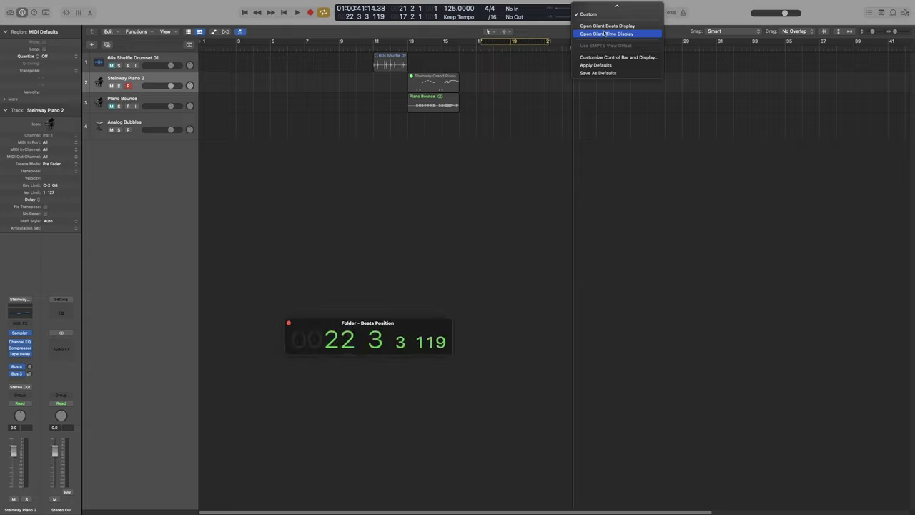
pyautogui.click(608, 32)
pyautogui.moveTo(395, 325); pyautogui.dragTo(519, 153)
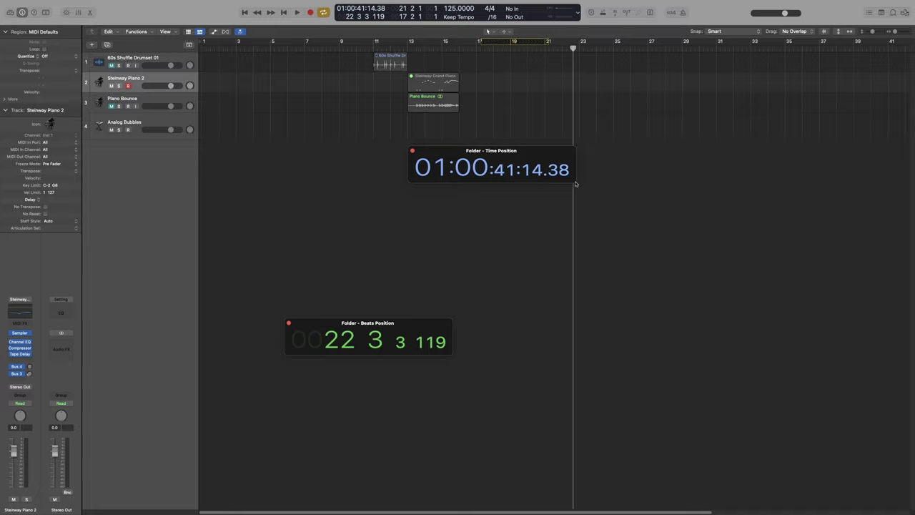
pyautogui.moveTo(576, 184); pyautogui.dragTo(752, 251)
pyautogui.moveTo(662, 204); pyautogui.dragTo(652, 157)
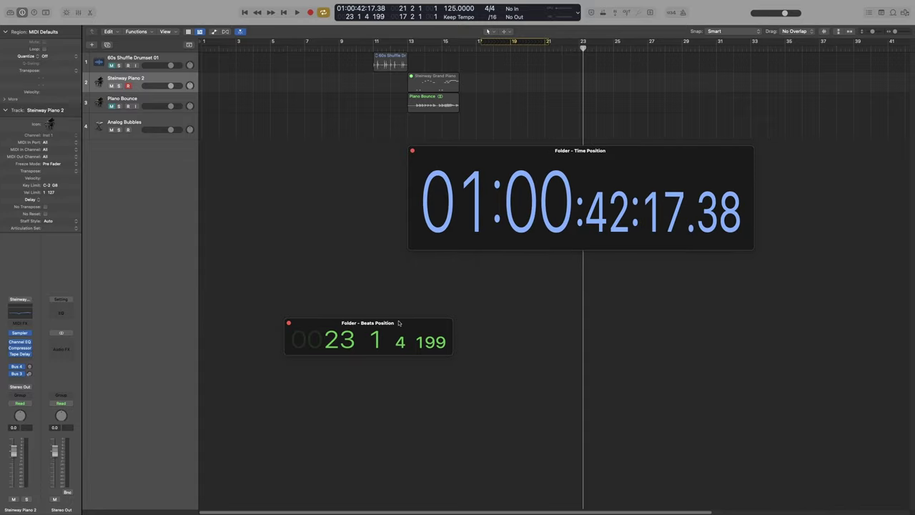
# Enlarge the beats display, scrub the playhead to 24 1 3 199, and close both windows.
pyautogui.moveTo(399, 323); pyautogui.dragTo(297, 182)
pyautogui.moveTo(351, 213); pyautogui.dragTo(381, 263)
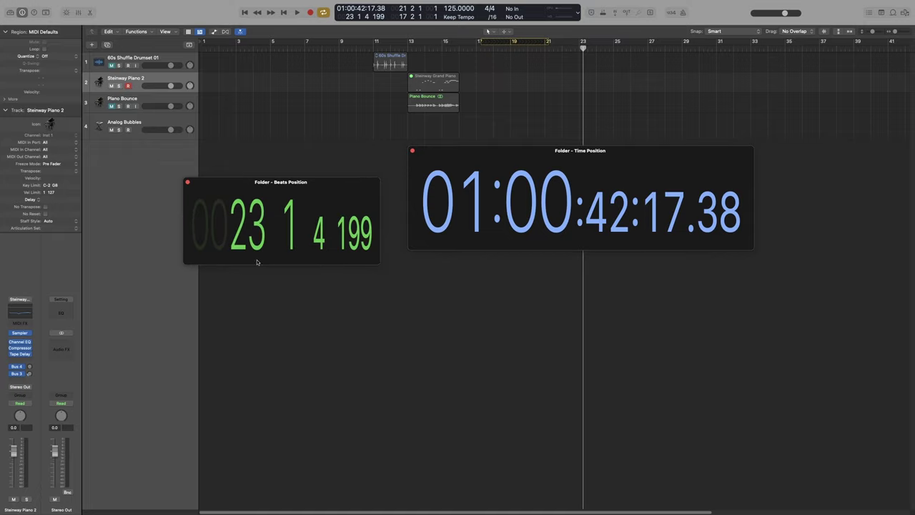
pyautogui.moveTo(289, 243)
pyautogui.mouseDown()
pyautogui.moveTo(290, 214)
pyautogui.moveTo(291, 250)
pyautogui.mouseUp()
pyautogui.moveTo(665, 208)
pyautogui.mouseDown()
pyautogui.moveTo(667, 219)
pyautogui.moveTo(668, 197)
pyautogui.mouseUp()
pyautogui.moveTo(607, 207)
pyautogui.mouseDown()
pyautogui.moveTo(608, 218)
pyautogui.moveTo(621, 184)
pyautogui.moveTo(622, 208)
pyautogui.moveTo(620, 192)
pyautogui.moveTo(618, 199)
pyautogui.mouseUp()
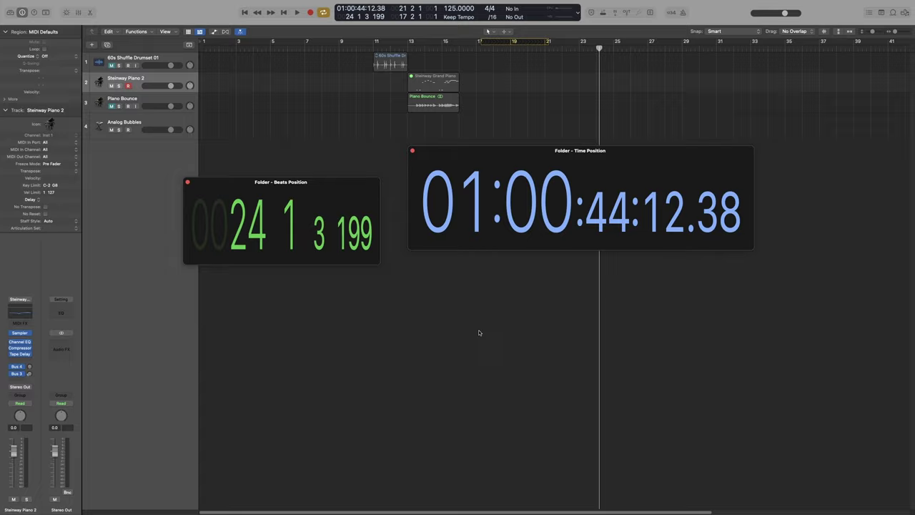
pyautogui.click(412, 151)
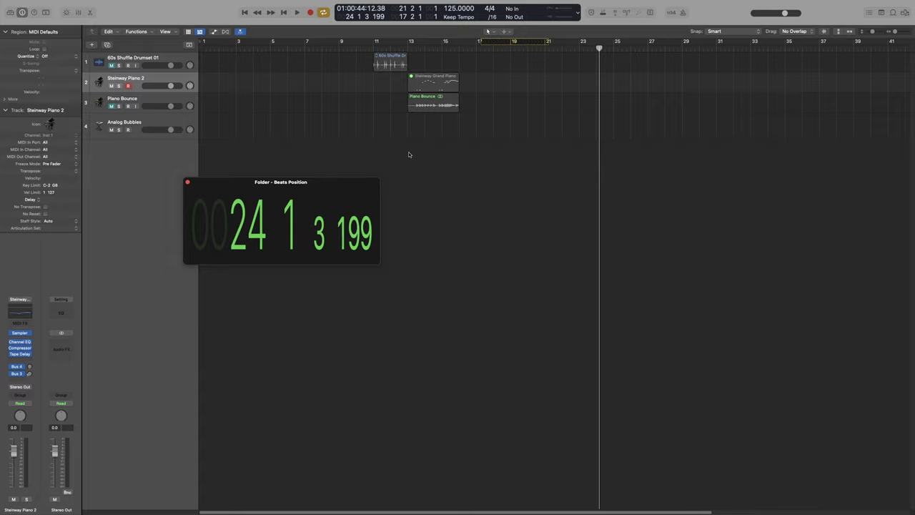
pyautogui.click(187, 182)
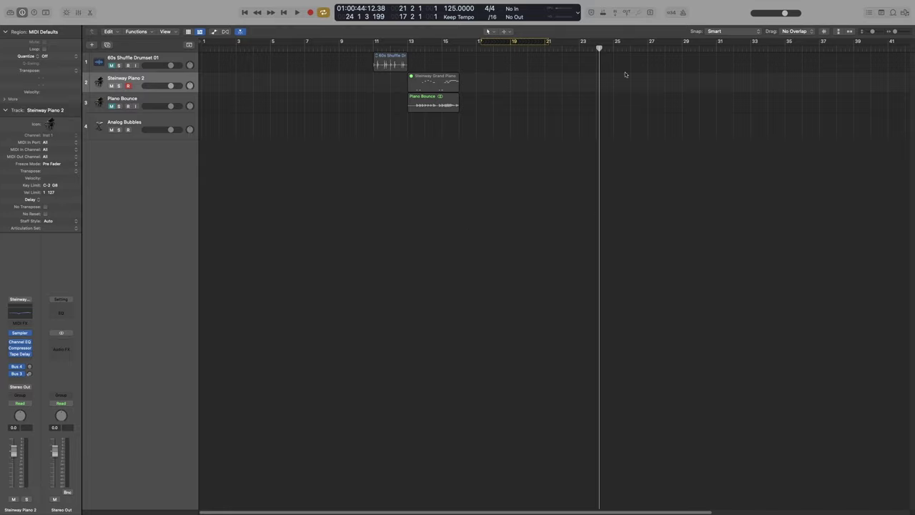
# Add Go to Position, Go to Left/Right Locator and Go to Selection Start buttons.
pyautogui.rightClick(212, 14)
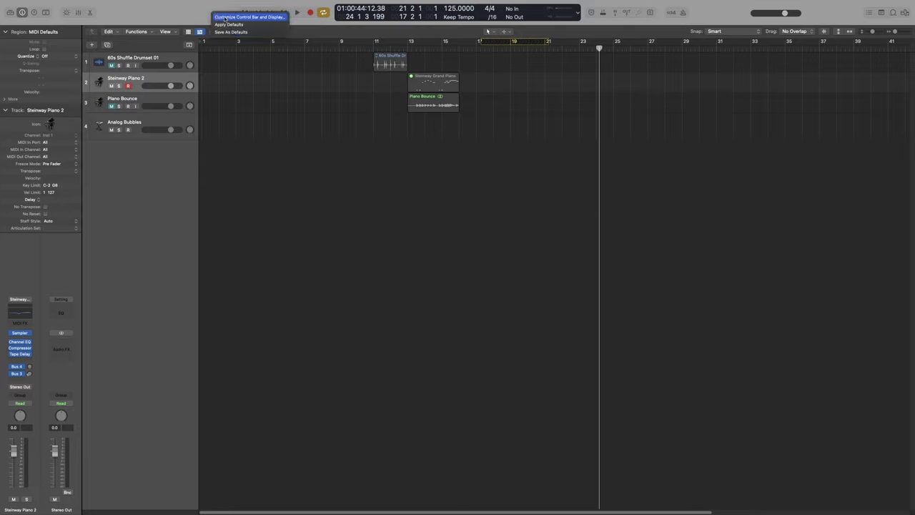
pyautogui.click(225, 17)
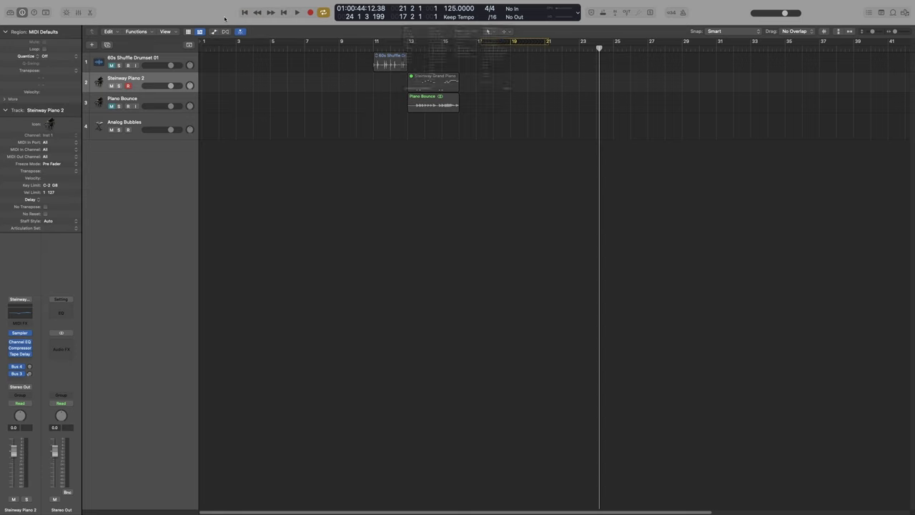
pyautogui.click(368, 56)
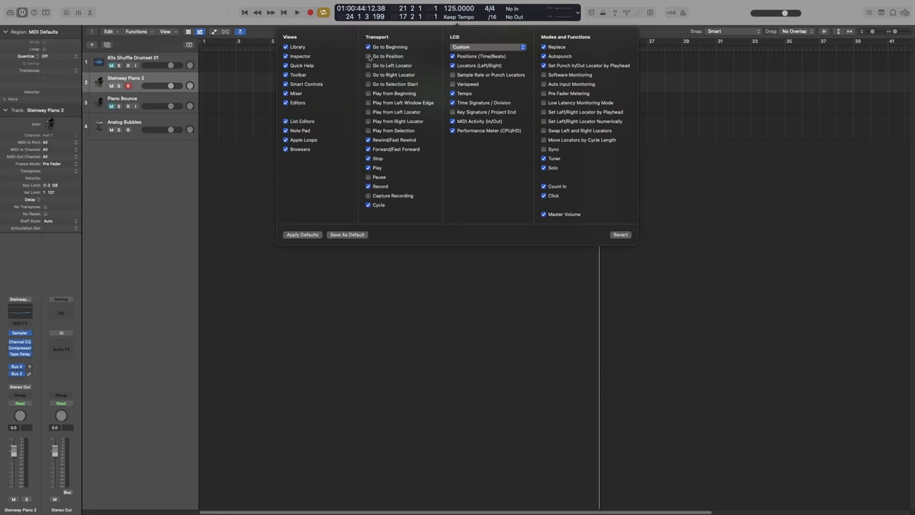
pyautogui.click(369, 65)
pyautogui.click(368, 74)
pyautogui.click(369, 83)
# Add the Play from Beginning, Left Window Edge, Left/Right Locator and Selection buttons, plus Pause and Capture Recording.
pyautogui.click(368, 93)
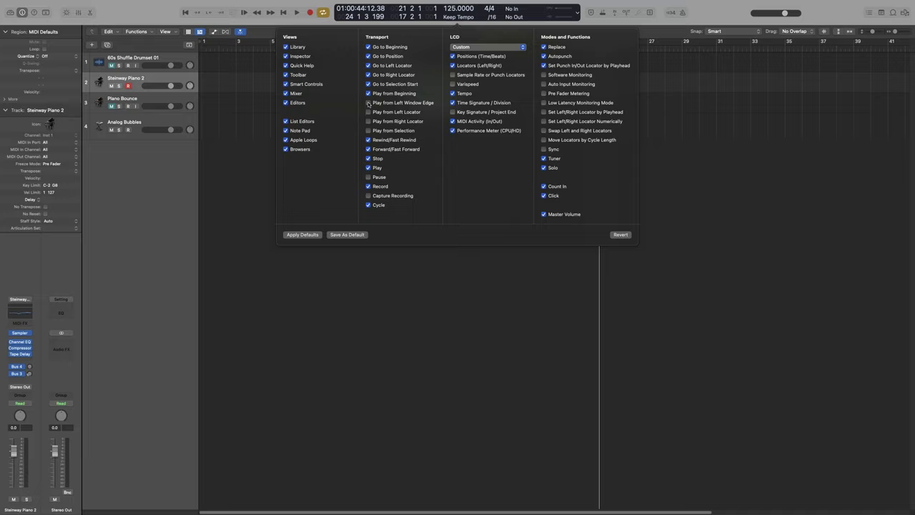
pyautogui.click(368, 103)
pyautogui.click(368, 112)
pyautogui.click(368, 121)
pyautogui.click(368, 131)
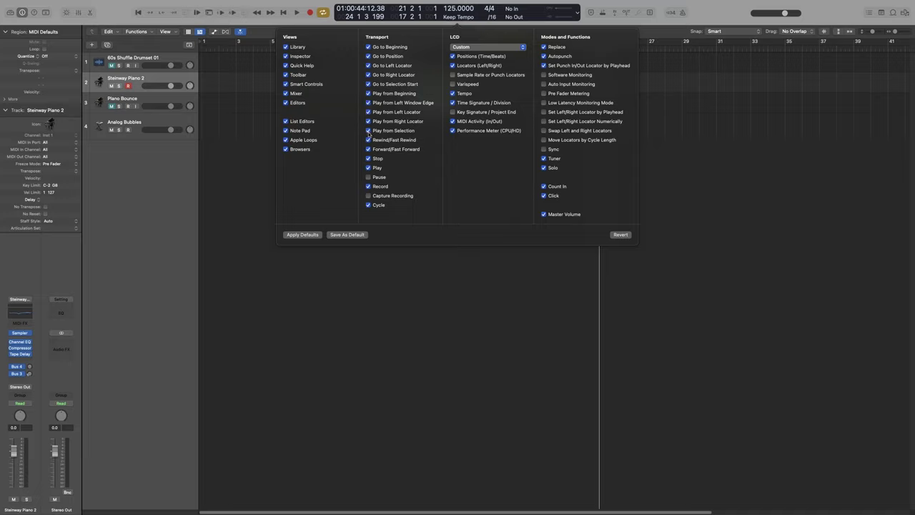
pyautogui.click(368, 177)
pyautogui.click(368, 196)
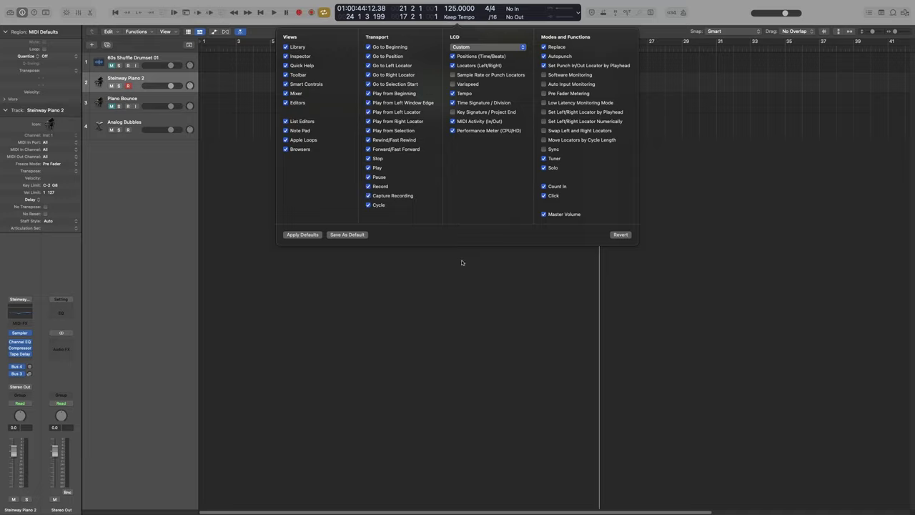
pyautogui.click(892, 206)
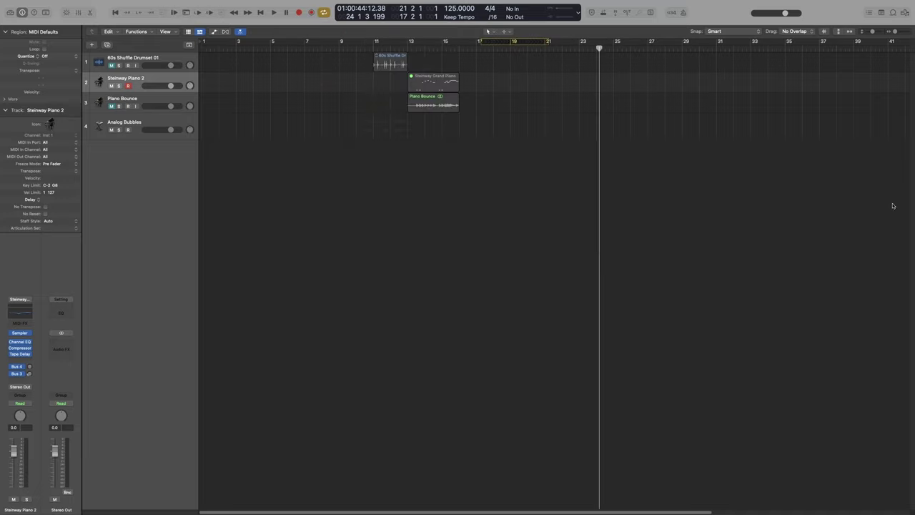
# Send the playhead to the project start, briefly to bar 14, then back to the start.
pyautogui.click(115, 13)
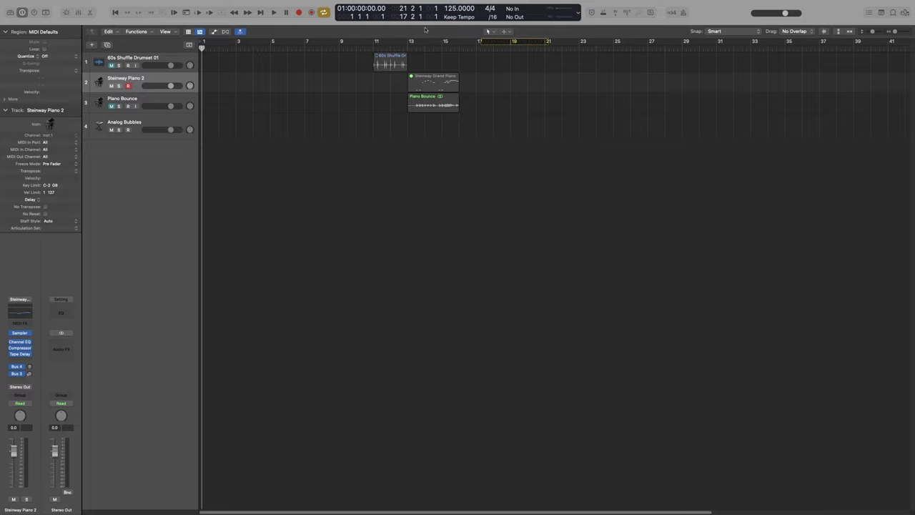
pyautogui.click(425, 48)
pyautogui.press('Return')
# Use the Go to Position dialog to move the playhead to 6 4 3 1.
pyautogui.click(128, 13)
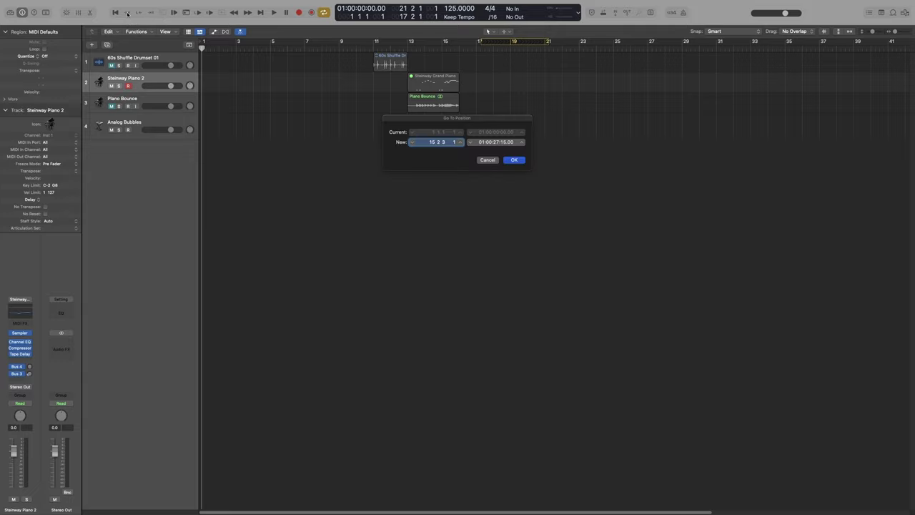
pyautogui.click(487, 160)
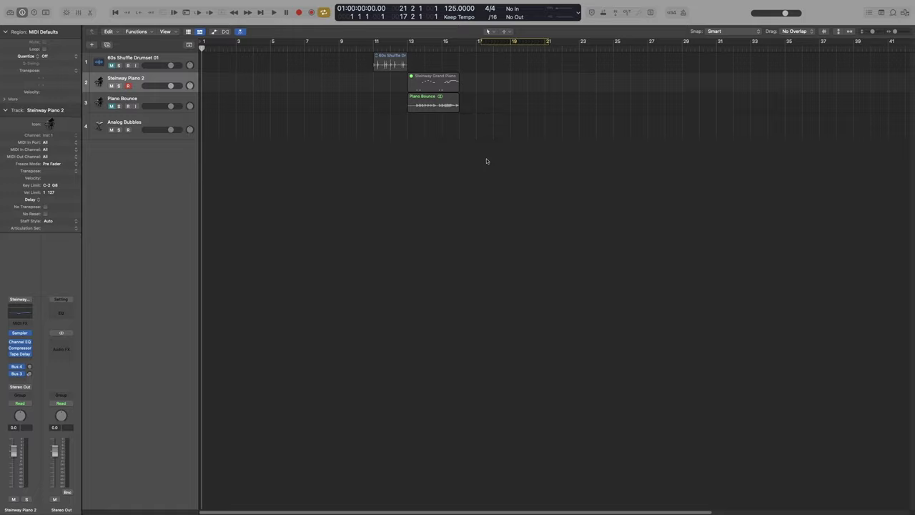
pyautogui.press('/')
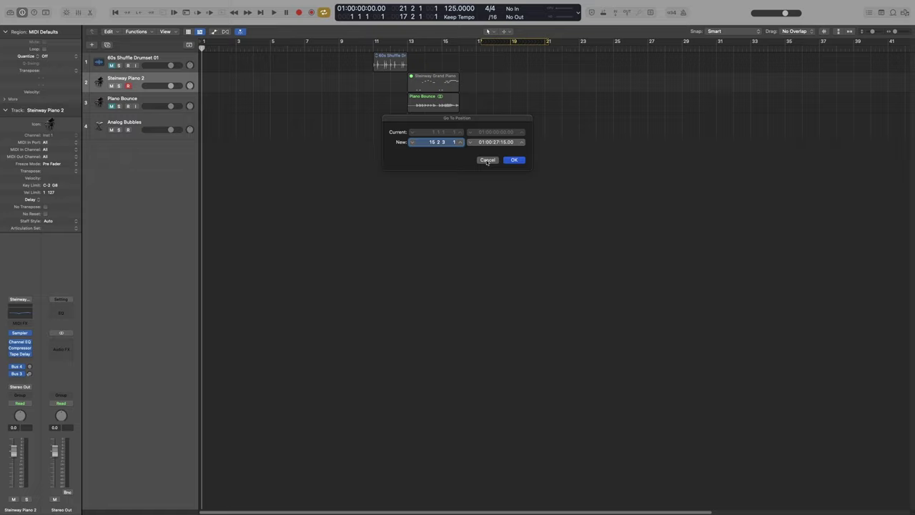
pyautogui.moveTo(464, 120); pyautogui.dragTo(457, 121)
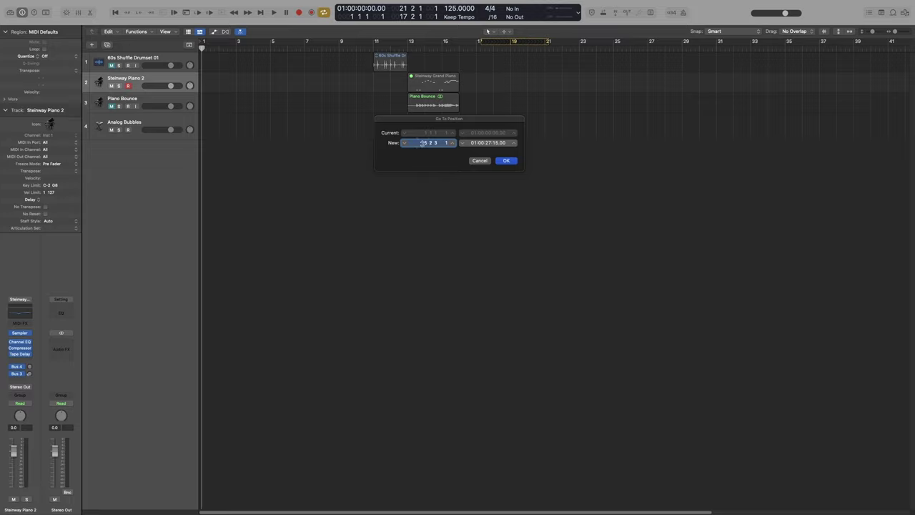
pyautogui.write('6 4 3')
pyautogui.press('Return')
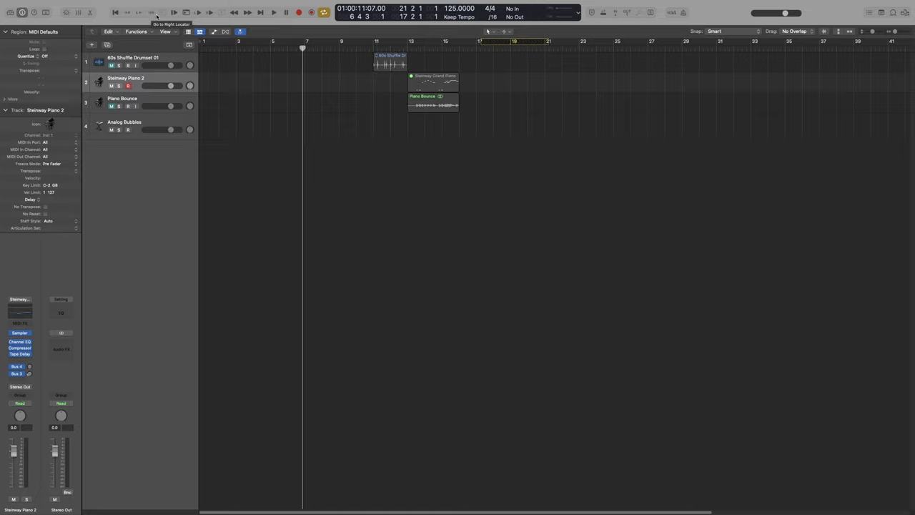
# Set the cycle range to bars 11–17 and jump the playhead to its start and end.
pyautogui.moveTo(374, 42); pyautogui.dragTo(471, 42)
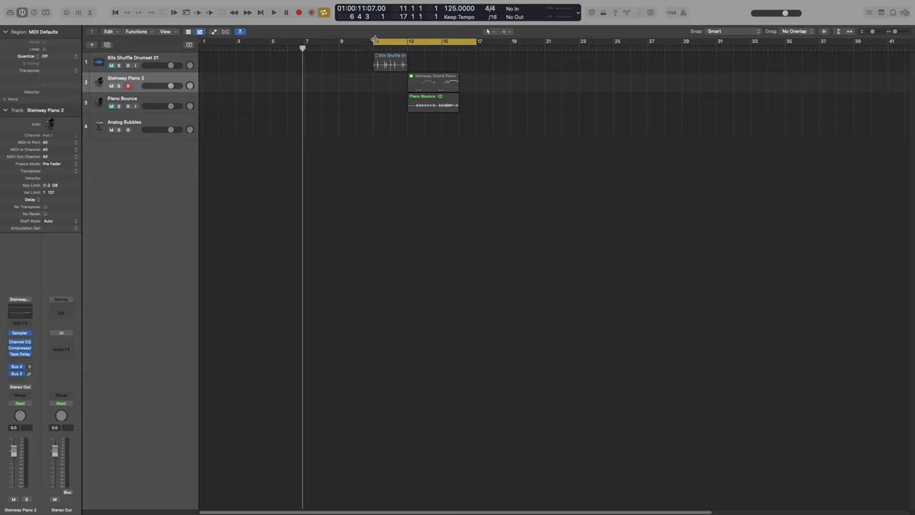
pyautogui.click(139, 13)
pyautogui.click(152, 14)
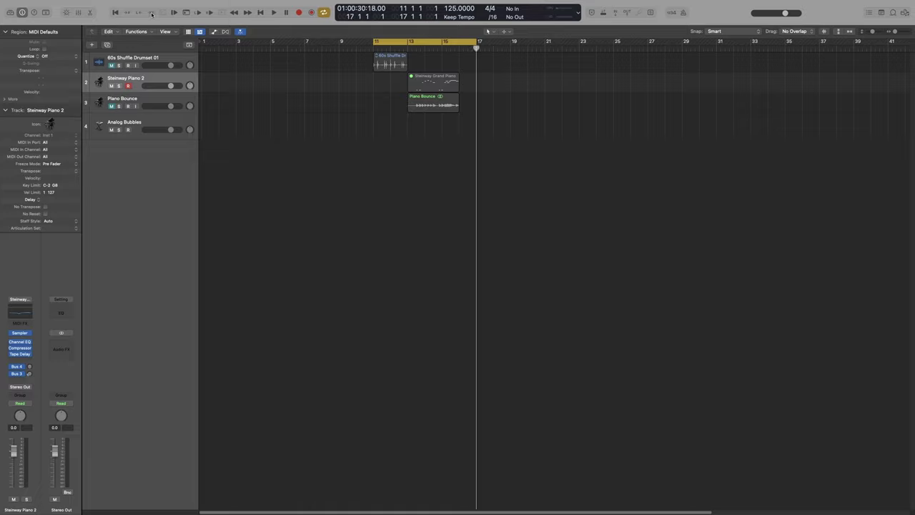
# Turn cycle mode off and return the playhead to bar 17.
pyautogui.click(323, 12)
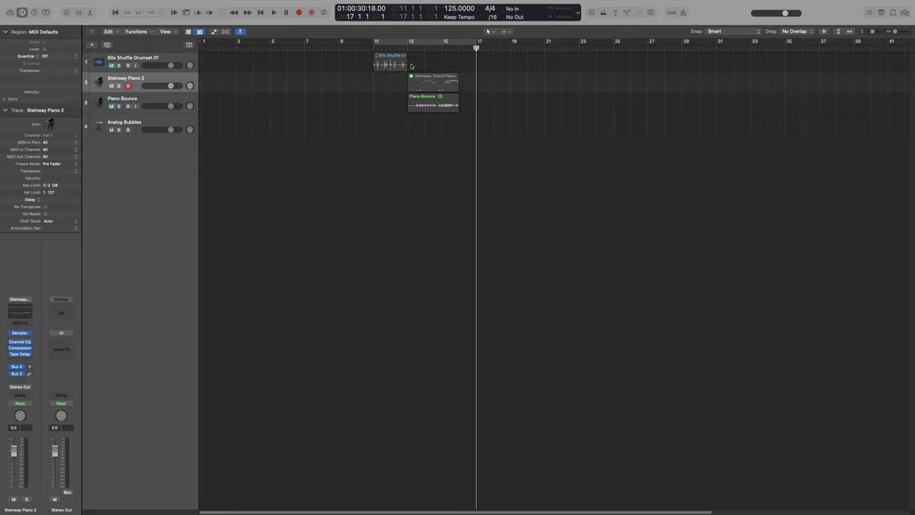
pyautogui.click(582, 48)
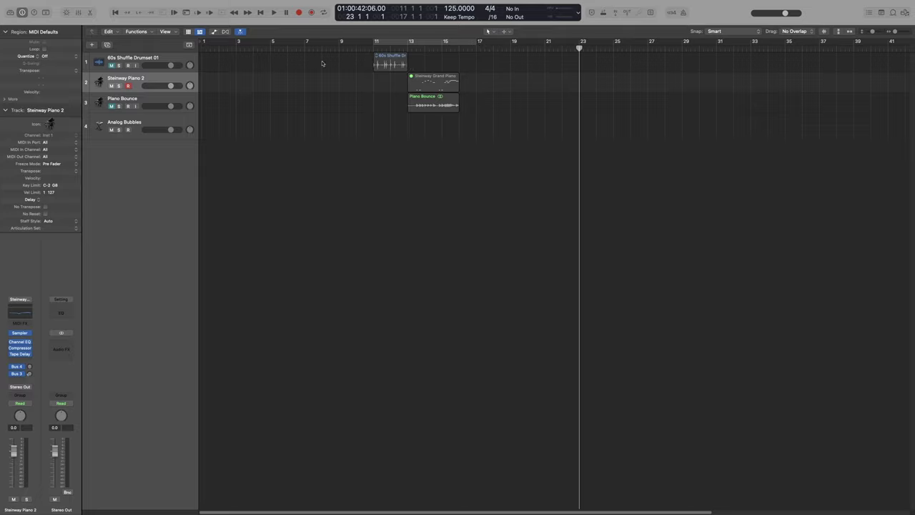
pyautogui.click(139, 13)
pyautogui.click(150, 14)
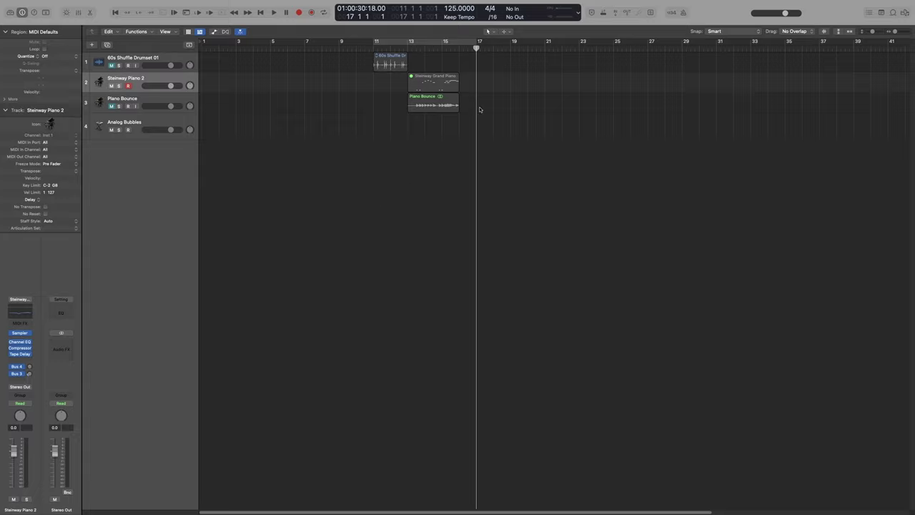
# Jump the playhead to the Steinway Grand Piano region's start, then play twice from the project beginning.
pyautogui.click(442, 86)
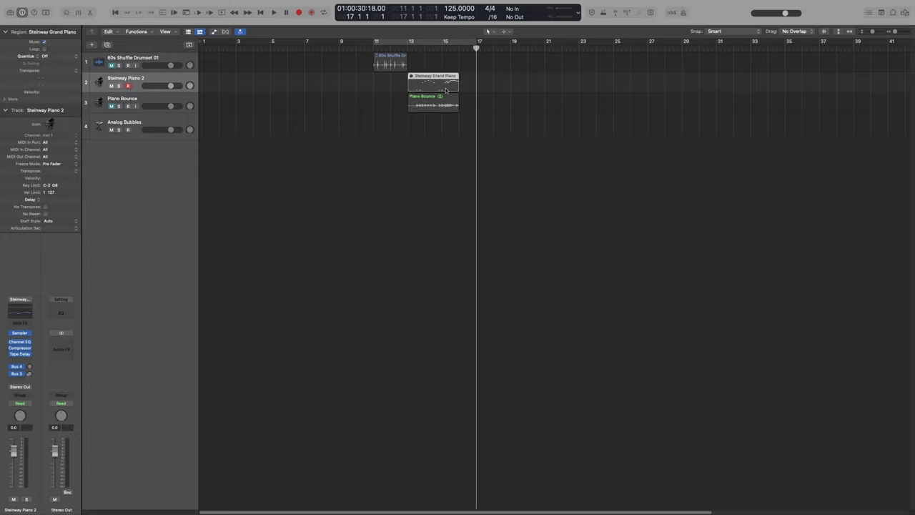
pyautogui.click(163, 13)
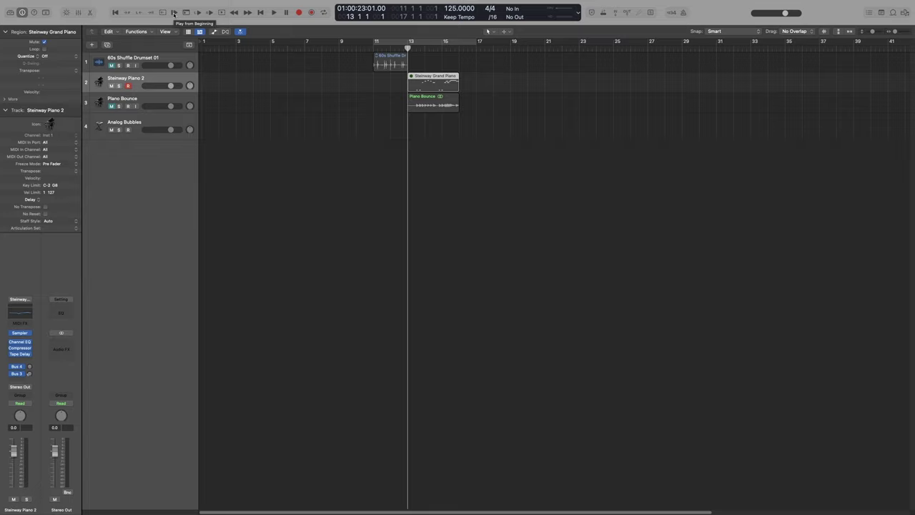
pyautogui.click(174, 13)
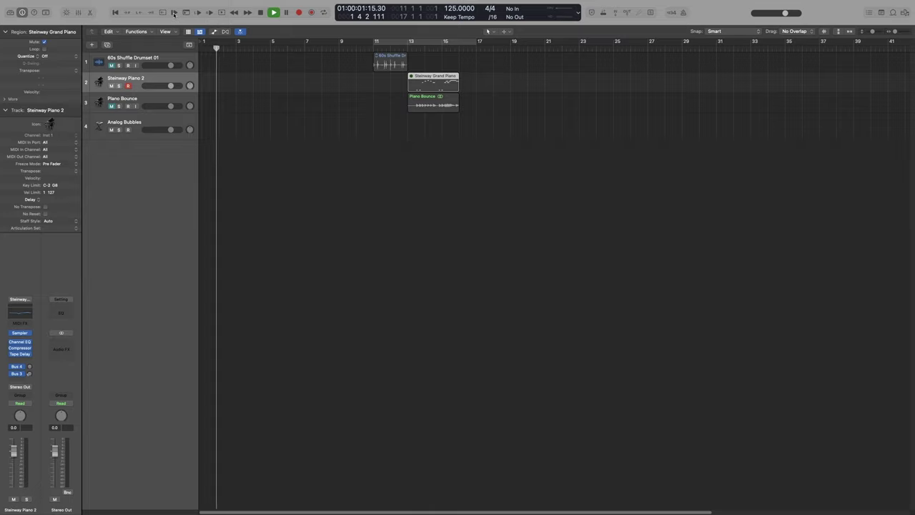
pyautogui.press('space')
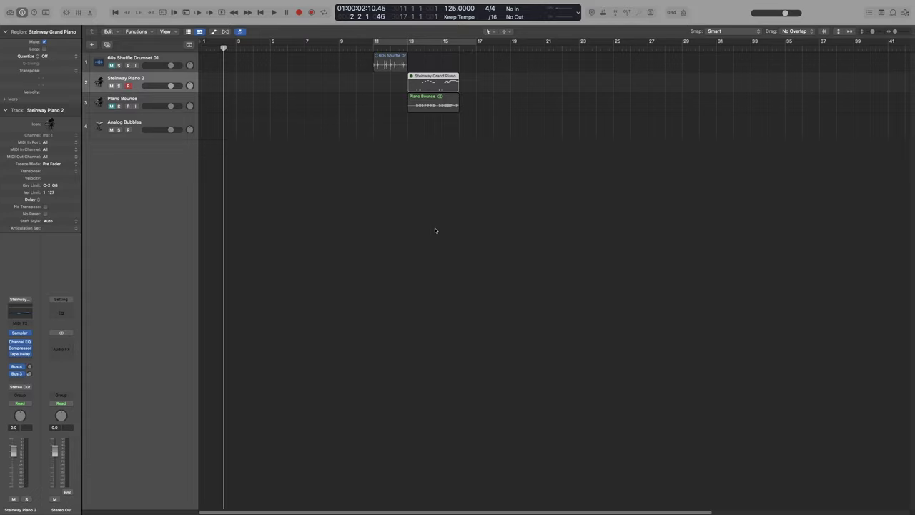
pyautogui.press('space')
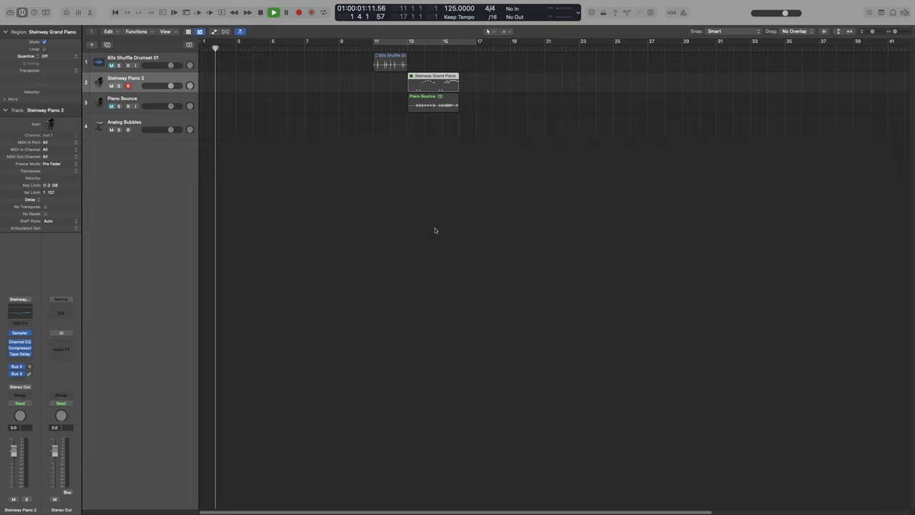
pyautogui.press('space')
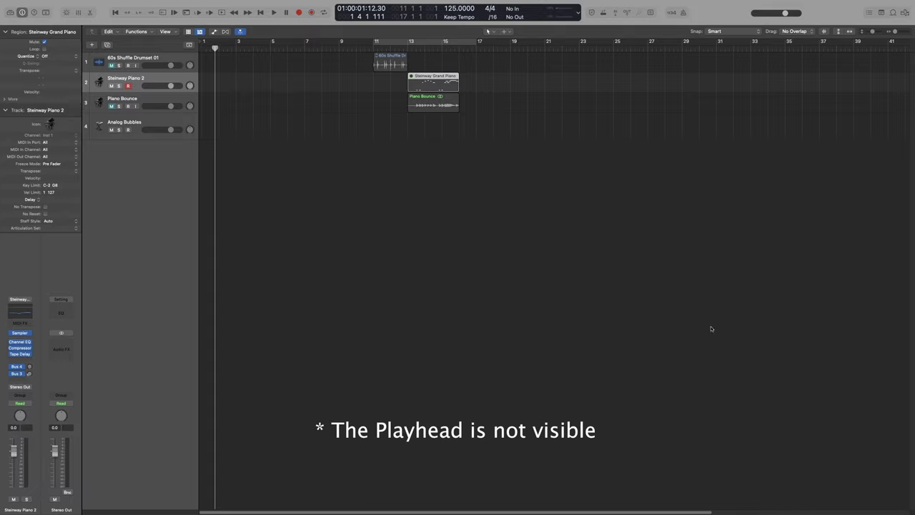
# Scroll so bar 11 is at the left edge and play briefly from the window's left edge.
pyautogui.hscroll(5, 680, 326)
pyautogui.hscroll(10, 676, 327)
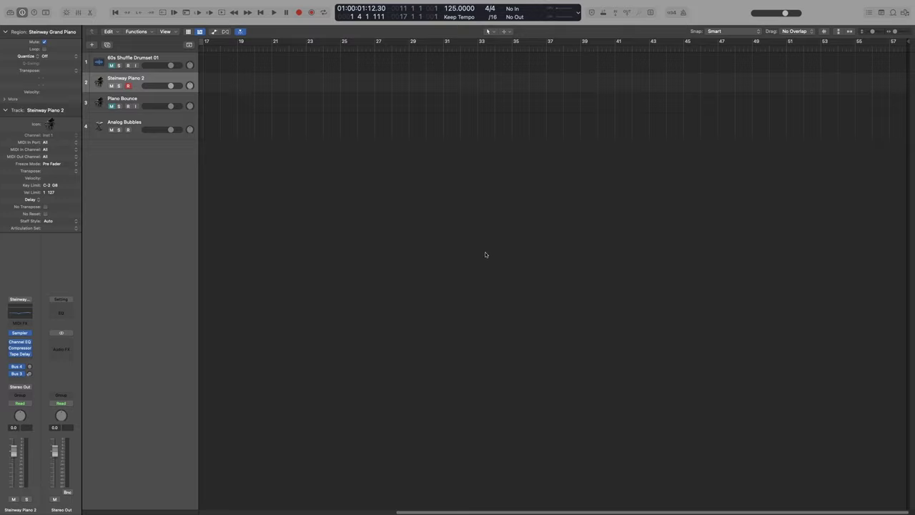
pyautogui.hscroll(-3, 472, 261)
pyautogui.hscroll(-10, 434, 229)
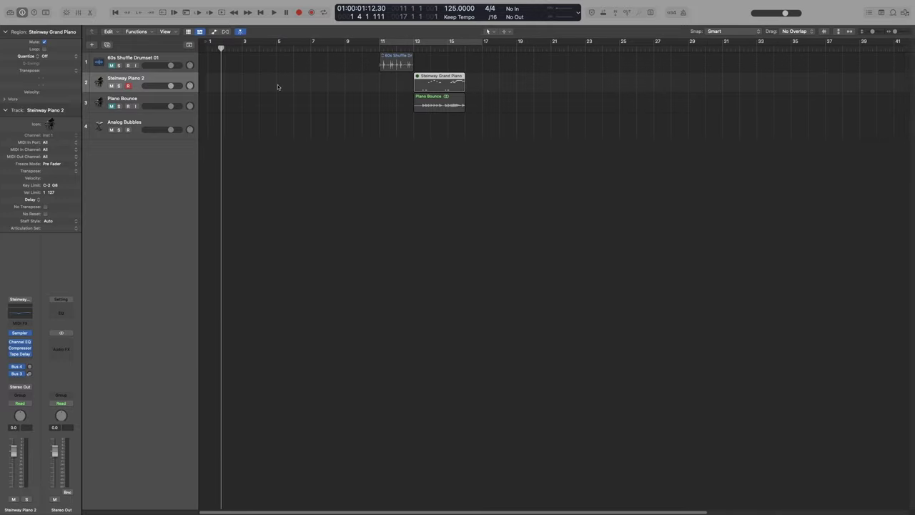
pyautogui.hscroll(7, 484, 167)
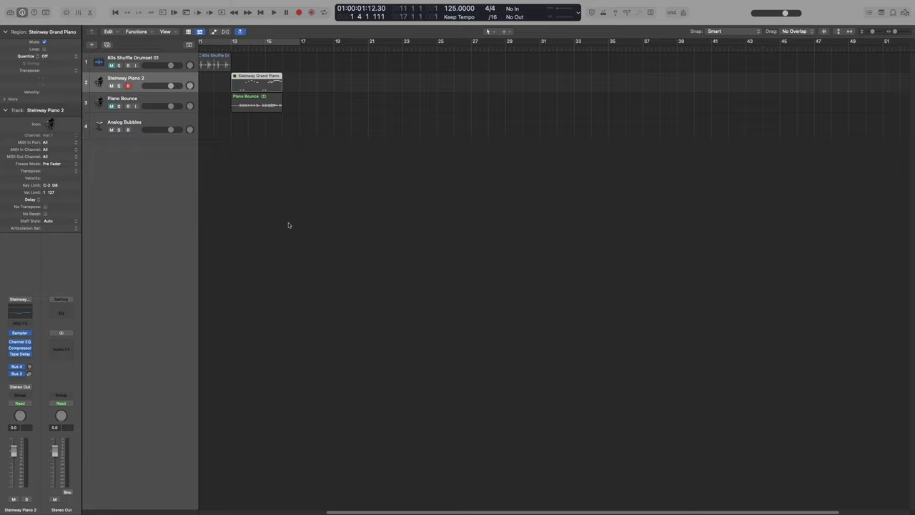
pyautogui.click(187, 14)
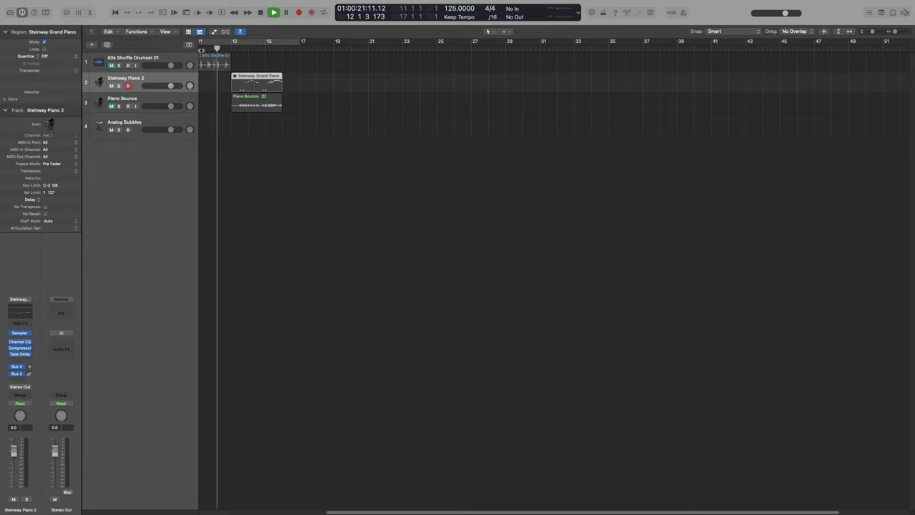
pyautogui.press('space')
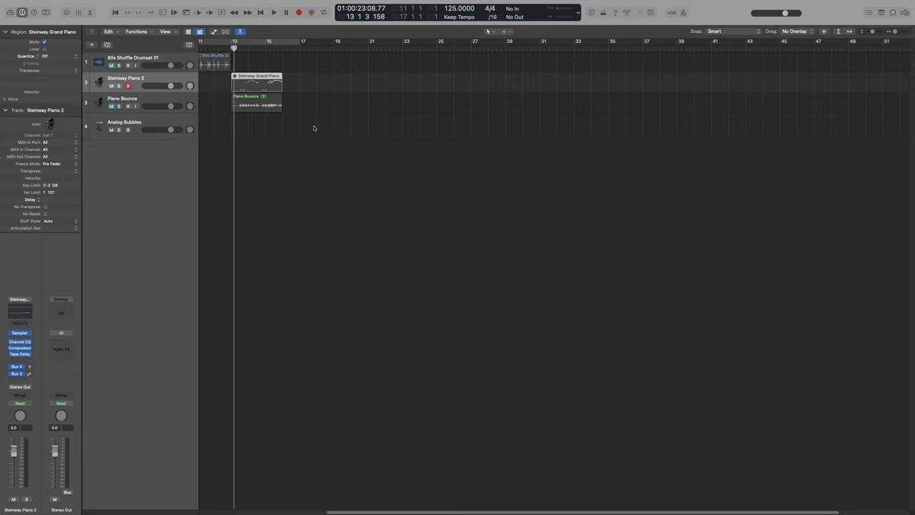
# Play briefly from the left window edge at bar 17, then return the playhead to the project start.
pyautogui.hscroll(5, 312, 128)
pyautogui.click(193, 13)
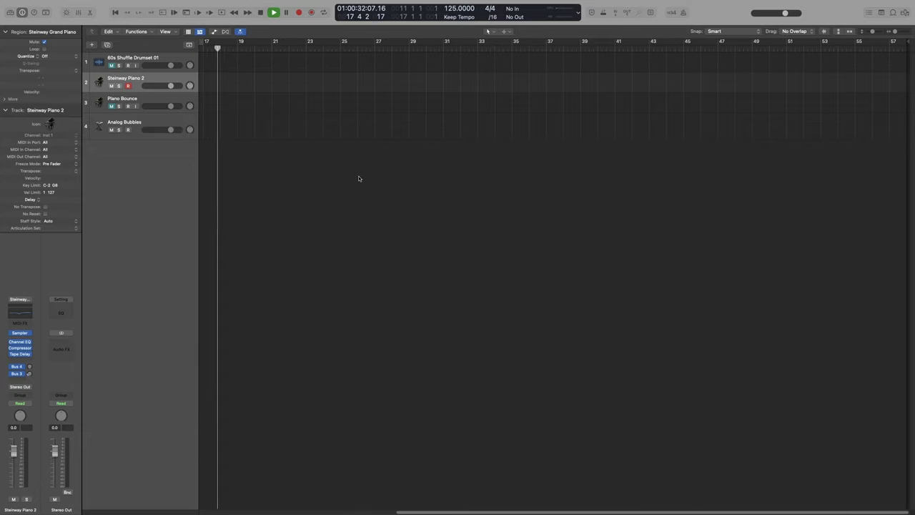
pyautogui.press('space')
pyautogui.press('Return')
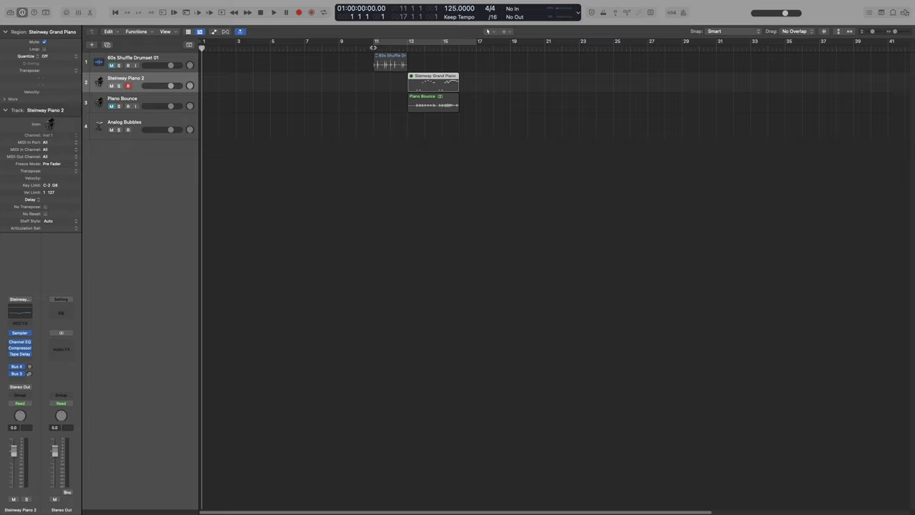
# Play a few beats from the left locator at bar 11, then from the right locator at bar 17.
pyautogui.click(199, 13)
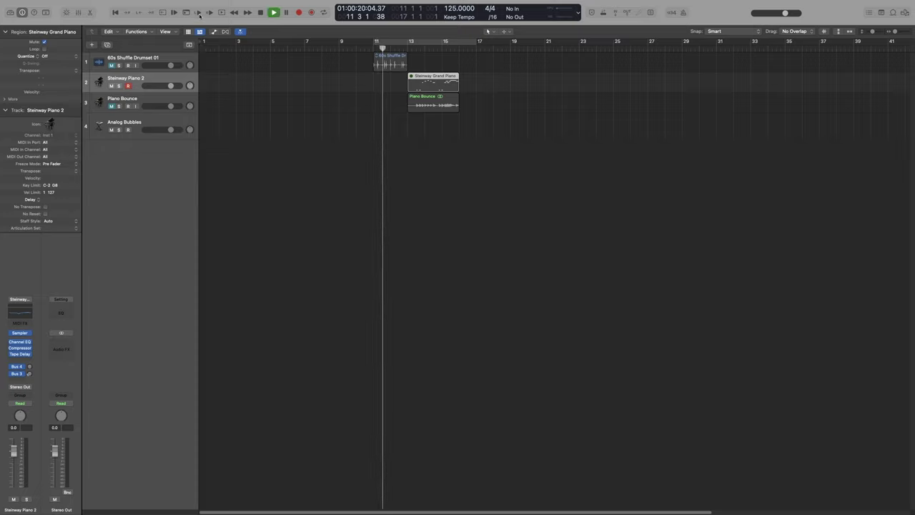
pyautogui.press('space')
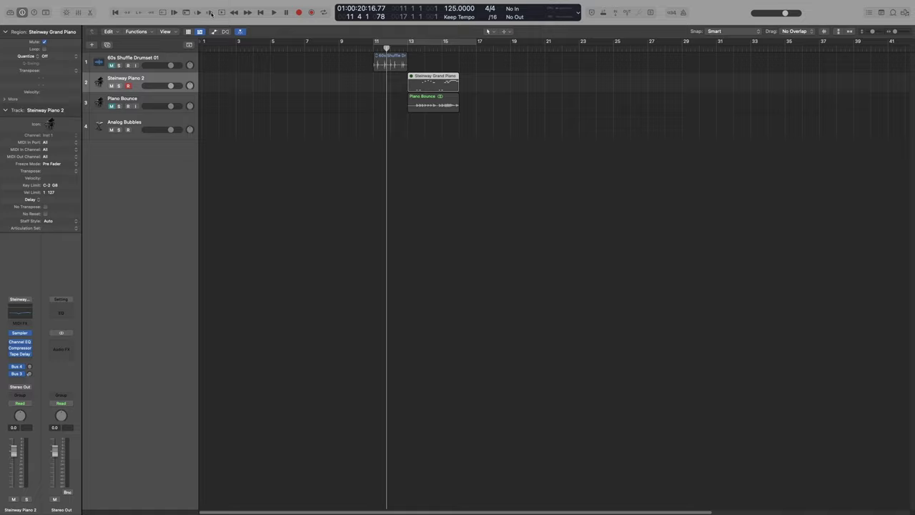
pyautogui.click(211, 13)
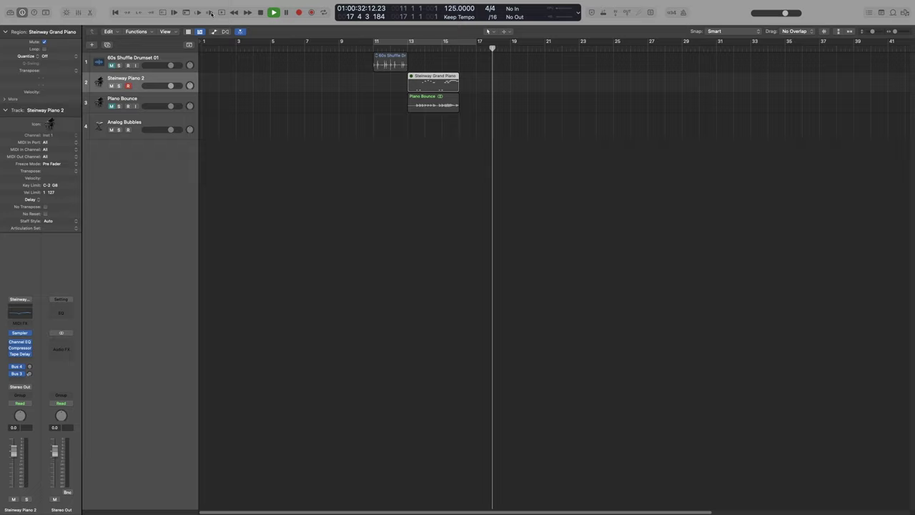
pyautogui.press('space')
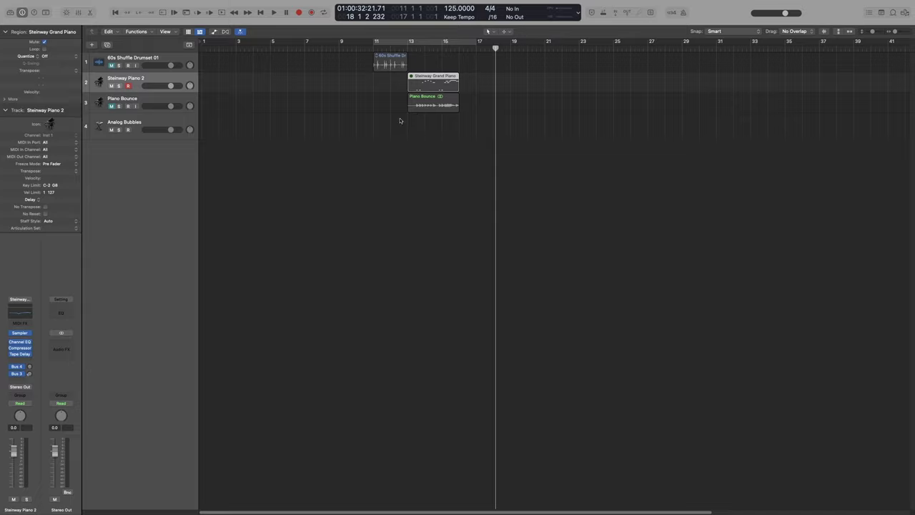
# Move the Piano Bounce region to bar 17 and play briefly from there.
pyautogui.moveTo(435, 105); pyautogui.dragTo(504, 108)
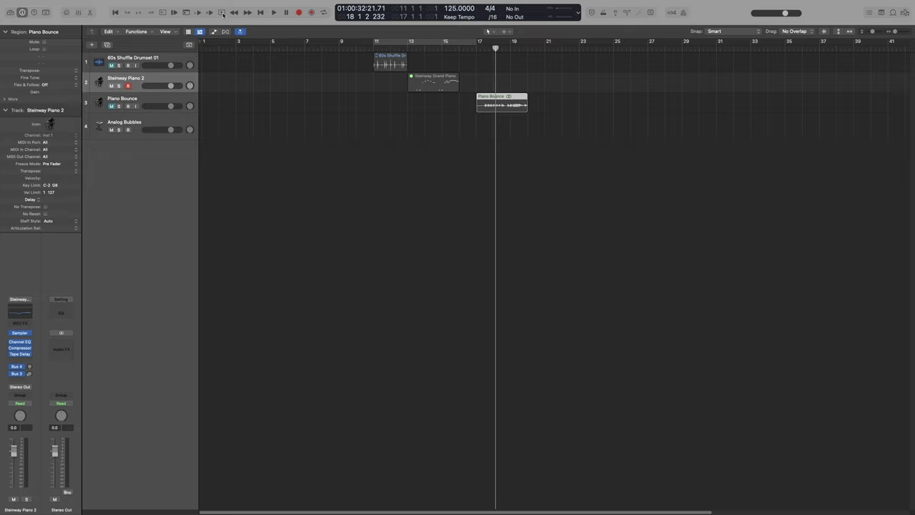
pyautogui.doubleClick(476, 49)
pyautogui.press('space')
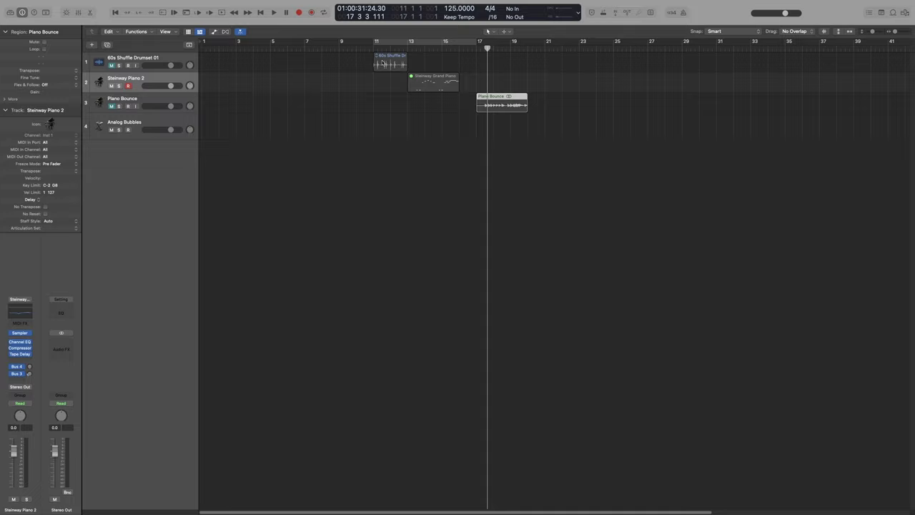
# Play briefly from the start of the selected 60s Shuffle Drumset region.
pyautogui.click(390, 65)
pyautogui.hotkey('shift', 'Return')
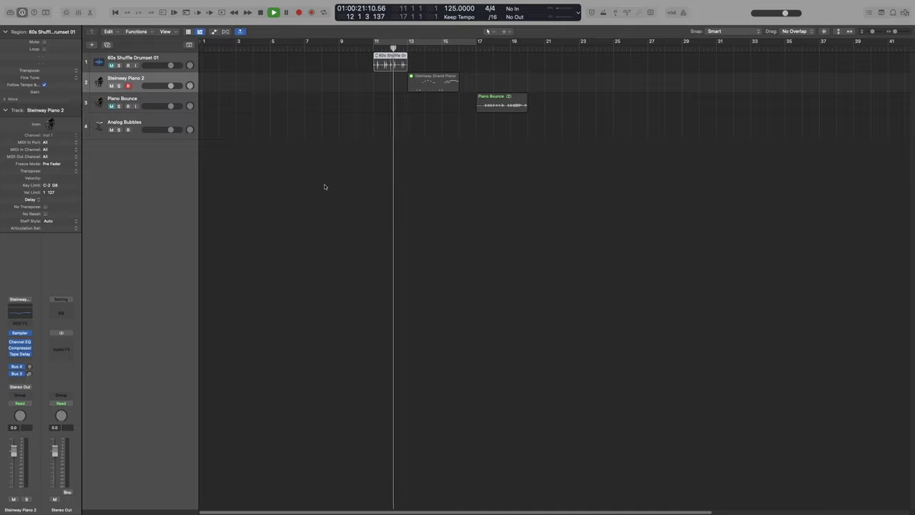
pyautogui.press('space')
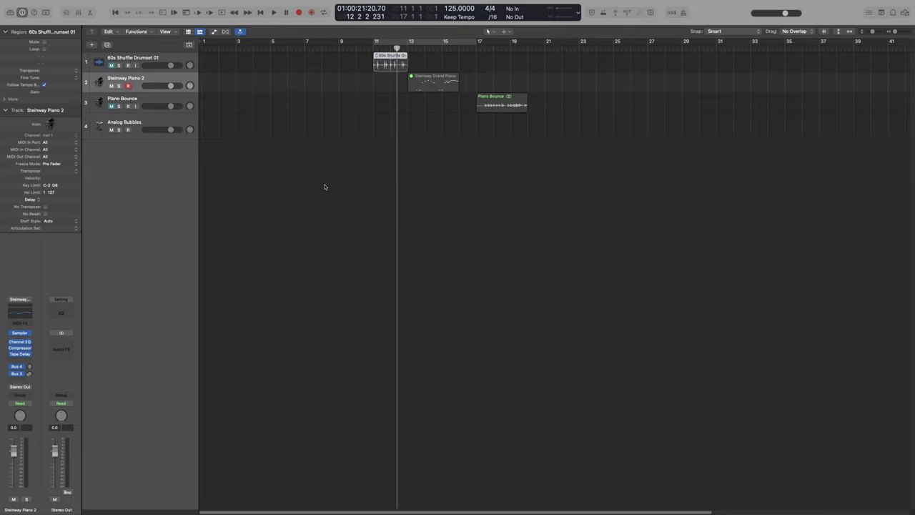
pyautogui.click(240, 17)
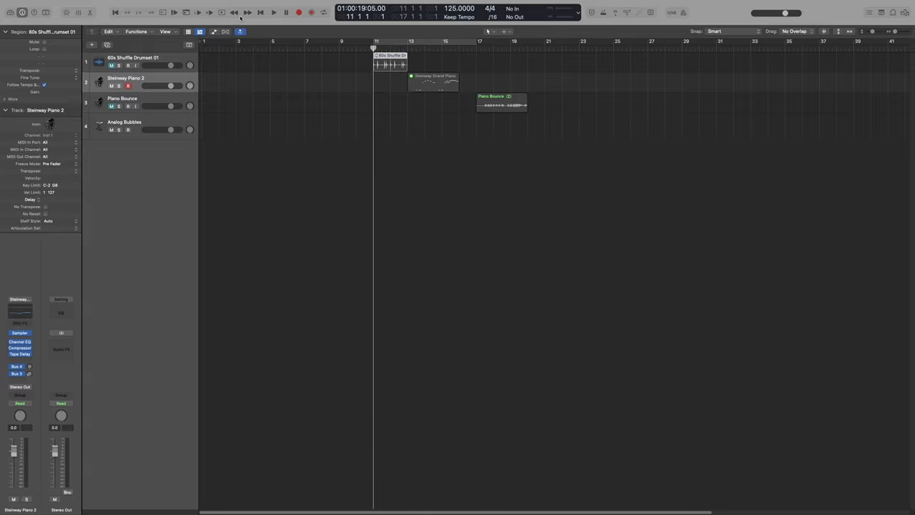
pyautogui.press('.')
pyautogui.press('.')
pyautogui.press('.')
pyautogui.press('.')
pyautogui.press('.')
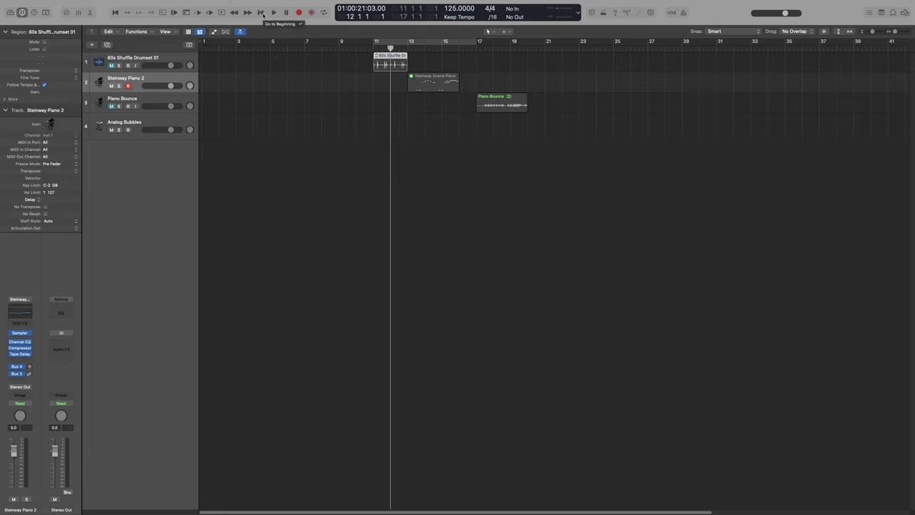
pyautogui.press('space')
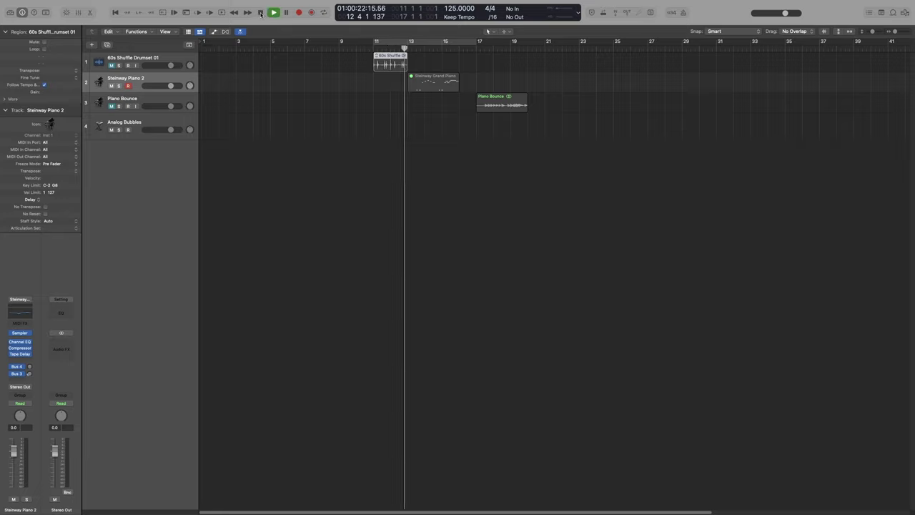
pyautogui.click(274, 15)
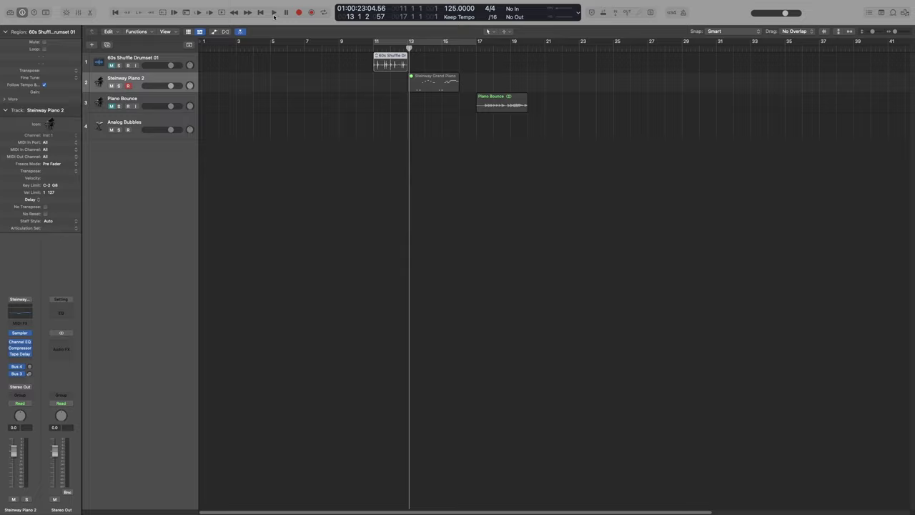
pyautogui.click(274, 14)
pyautogui.click(274, 14)
pyautogui.click(286, 13)
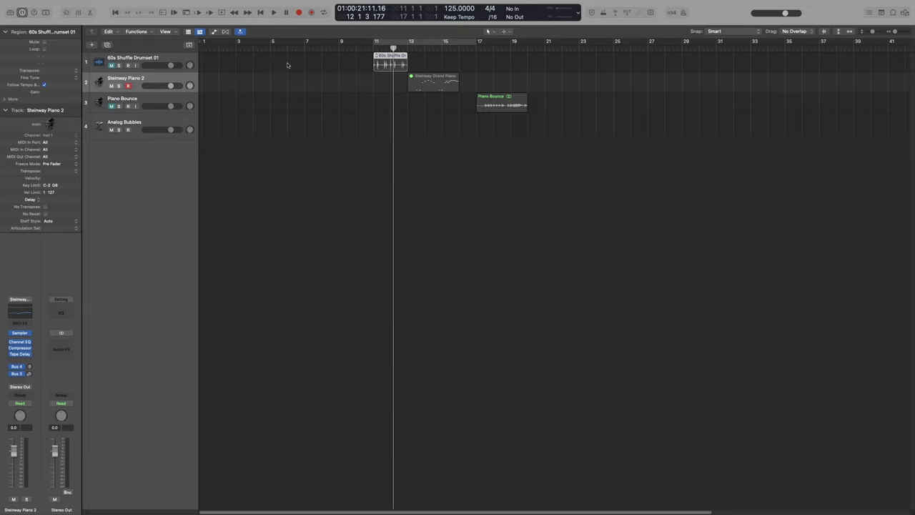
pyautogui.press('space')
pyautogui.click(287, 12)
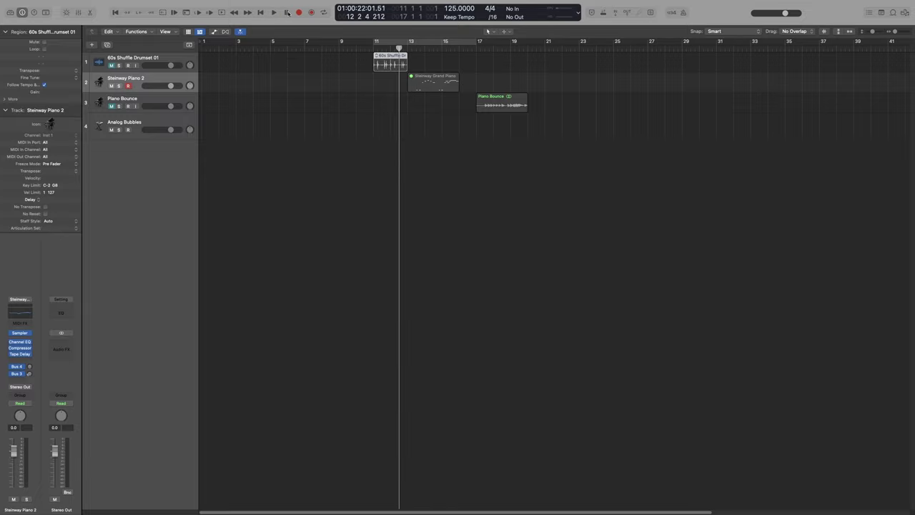
# Turn cycle back on for bars 11–17, put the playhead at bar 15, and play briefly.
pyautogui.click(408, 43)
pyautogui.click(425, 49)
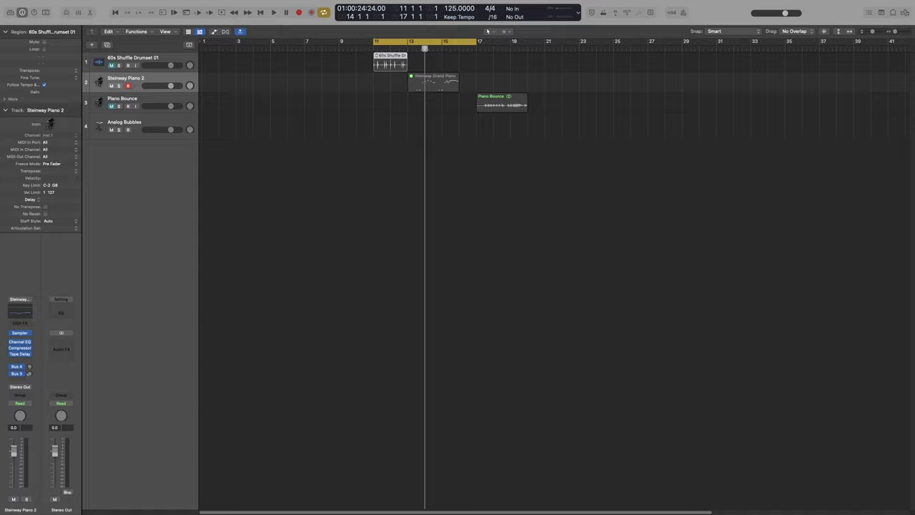
pyautogui.click(444, 49)
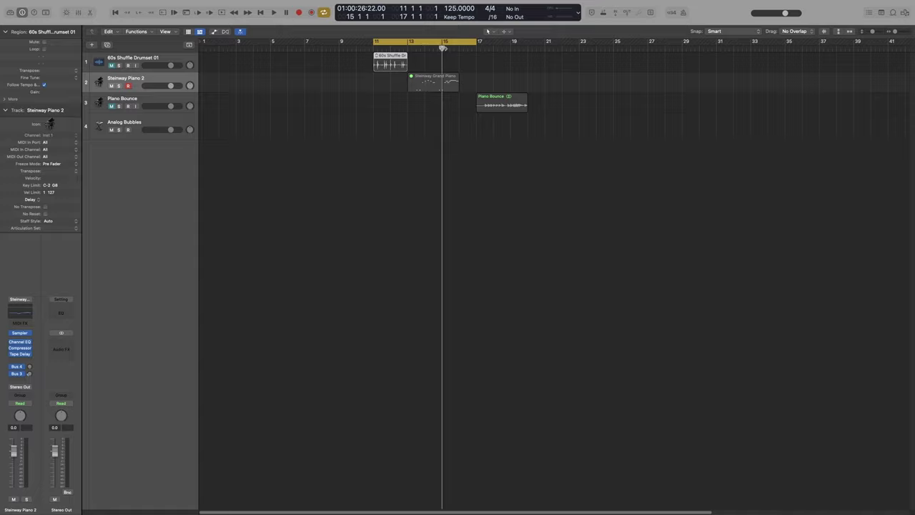
pyautogui.press('space')
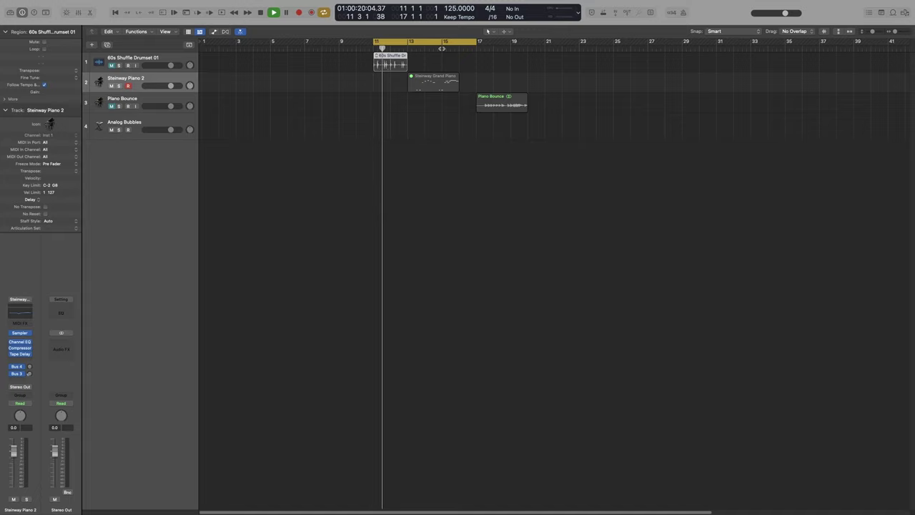
pyautogui.press('space')
# Set the Play button to Play From Cycle so playback restarts at bar 11.
pyautogui.rightClick(275, 13)
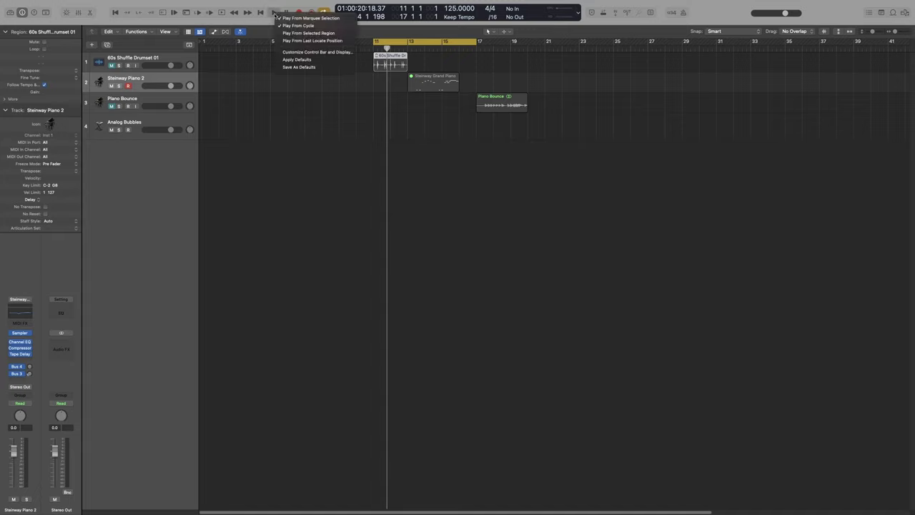
pyautogui.click(309, 27)
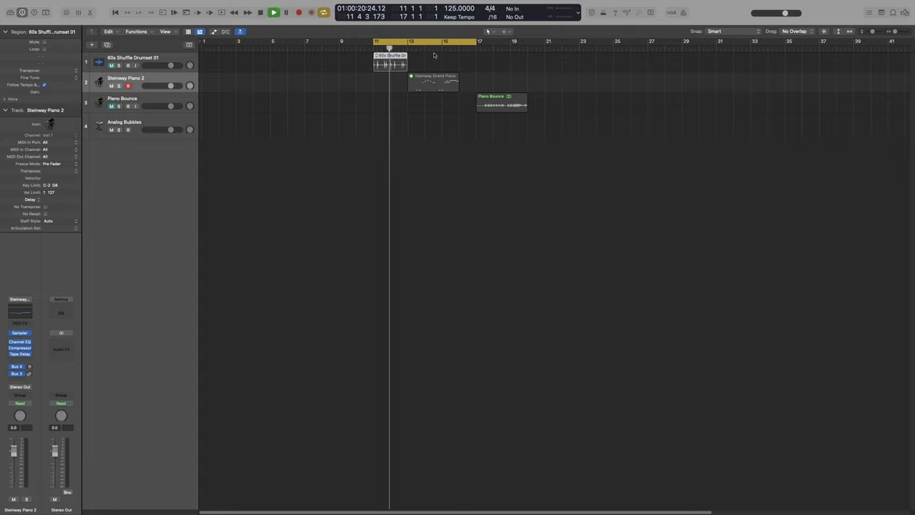
pyautogui.press('space')
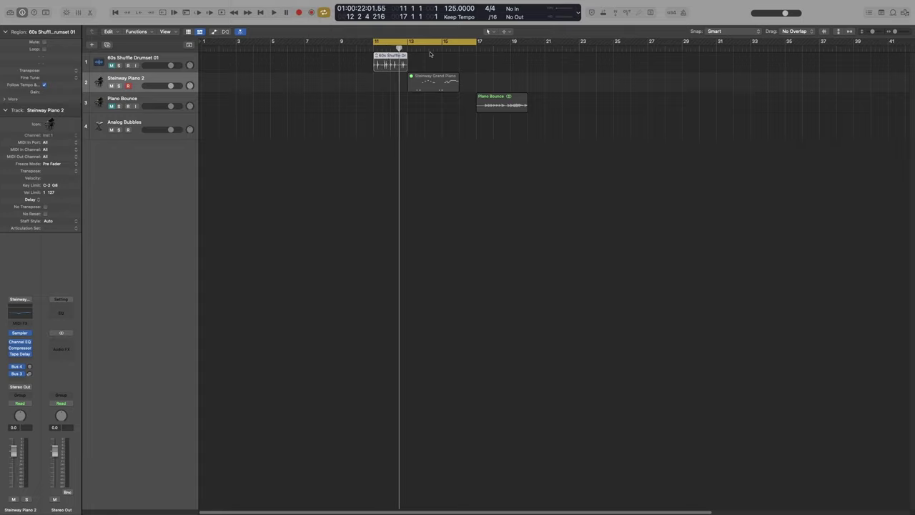
pyautogui.press('space')
pyautogui.press('space')
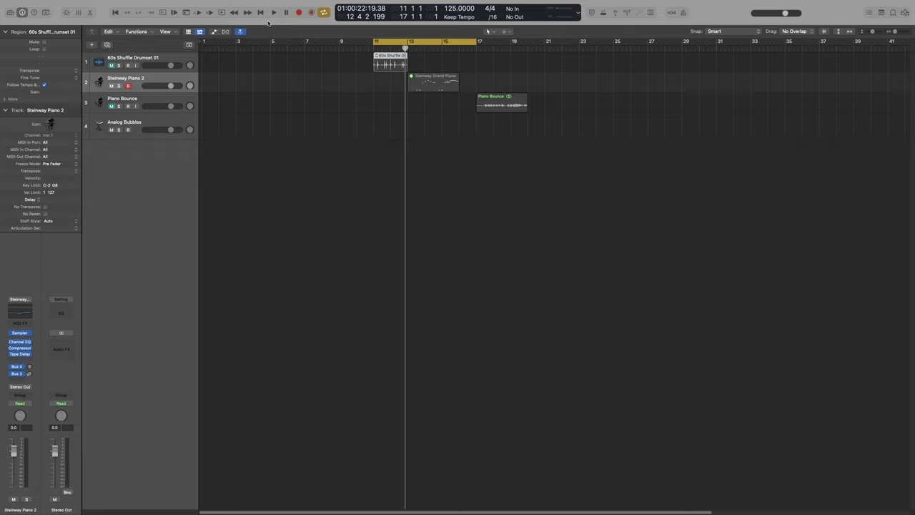
pyautogui.rightClick(274, 13)
pyautogui.click(310, 23)
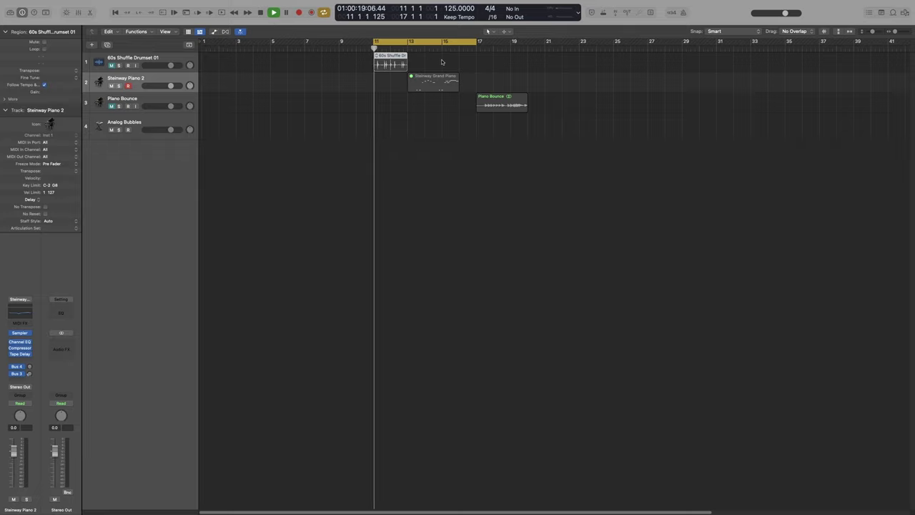
# Play from the cycle start at bar 11, pause and resume, leaving playback paused near bar 13.
pyautogui.press('space')
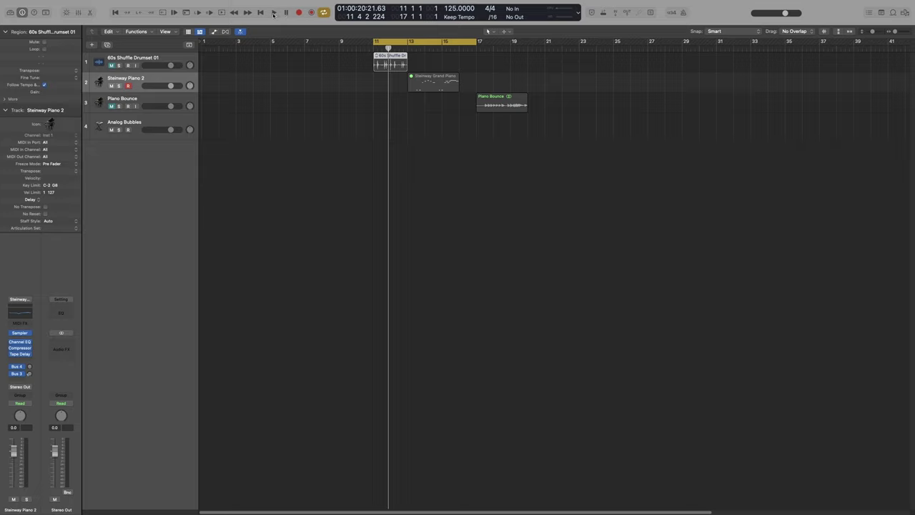
pyautogui.click(274, 13)
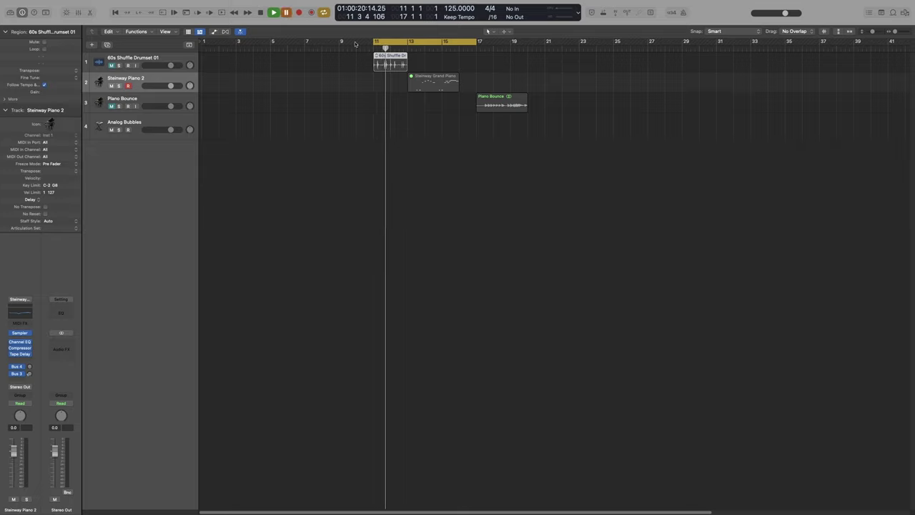
pyautogui.click(286, 13)
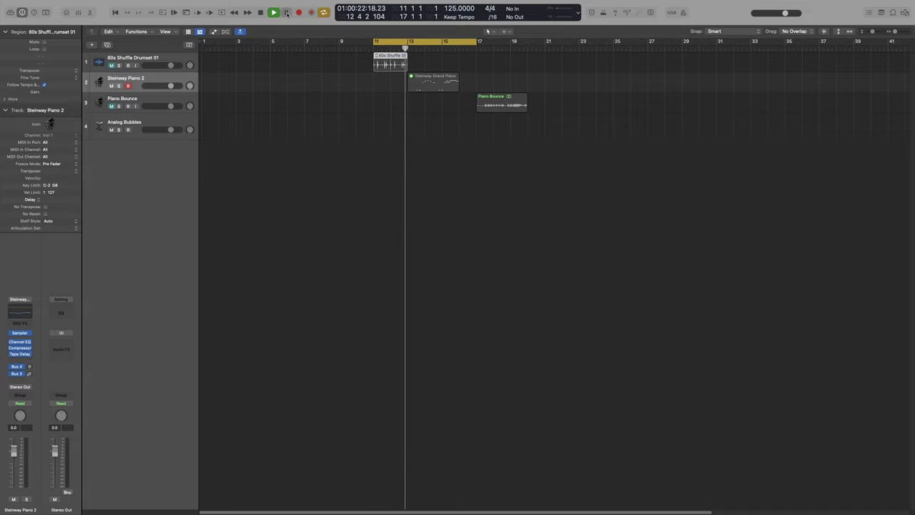
pyautogui.click(287, 13)
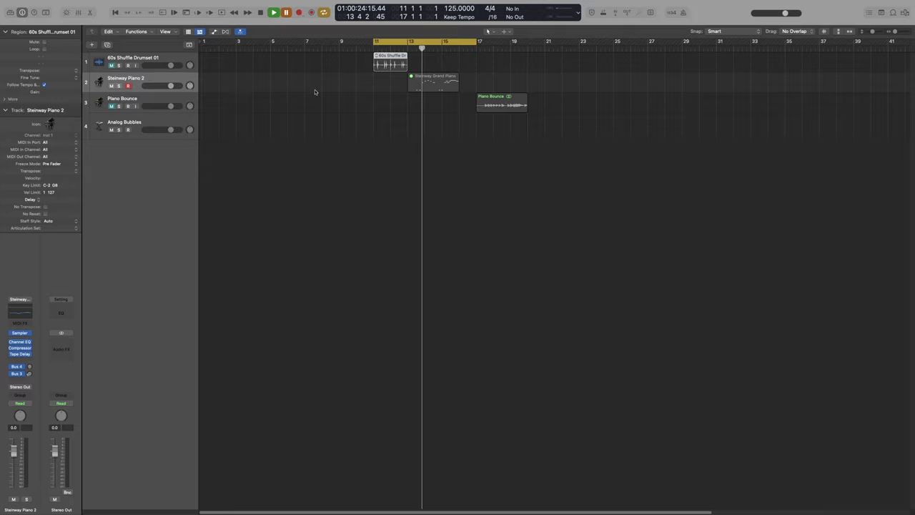
pyautogui.rightClick(299, 13)
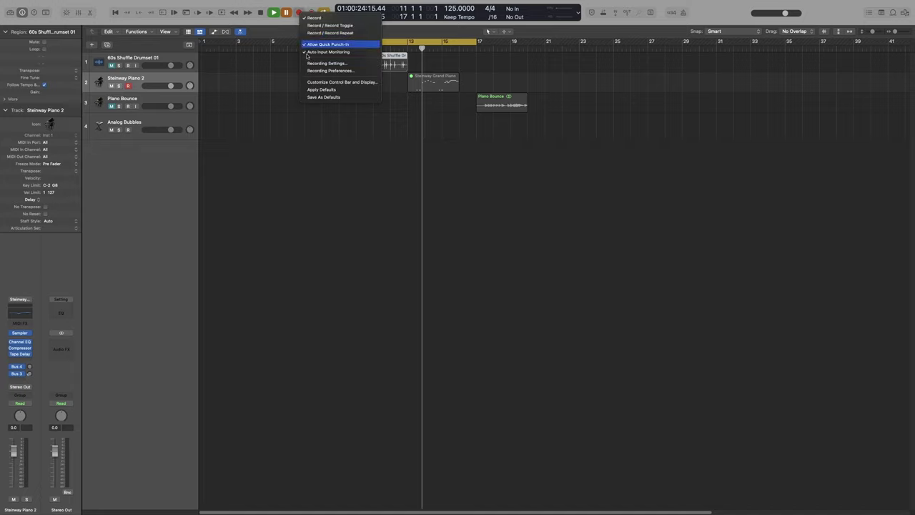
pyautogui.click(284, 81)
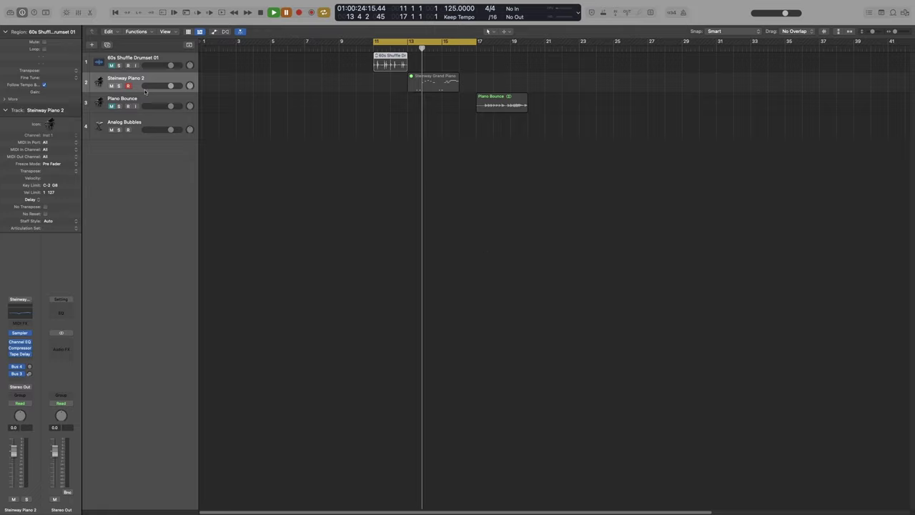
# Put the playhead at bar 21 with cycle off and bring up the Musical Typing keyboard.
pyautogui.click(434, 81)
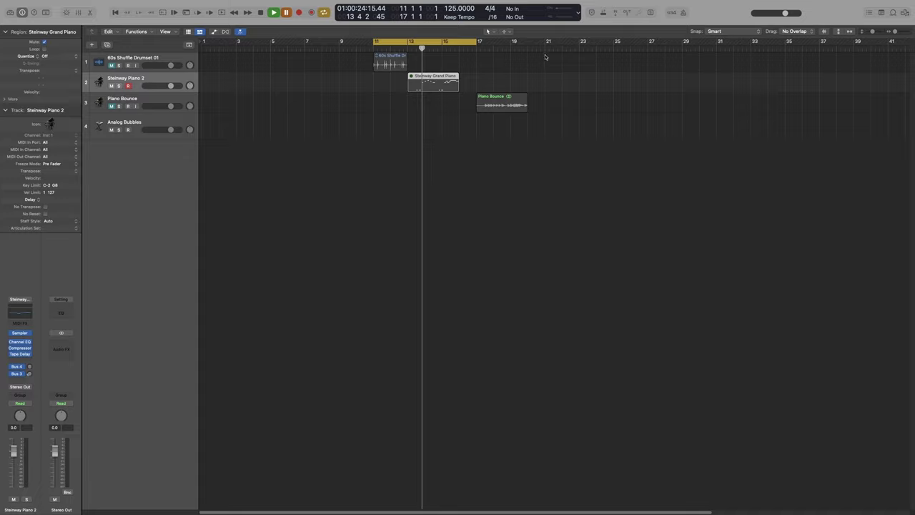
pyautogui.click(545, 45)
pyautogui.click(323, 13)
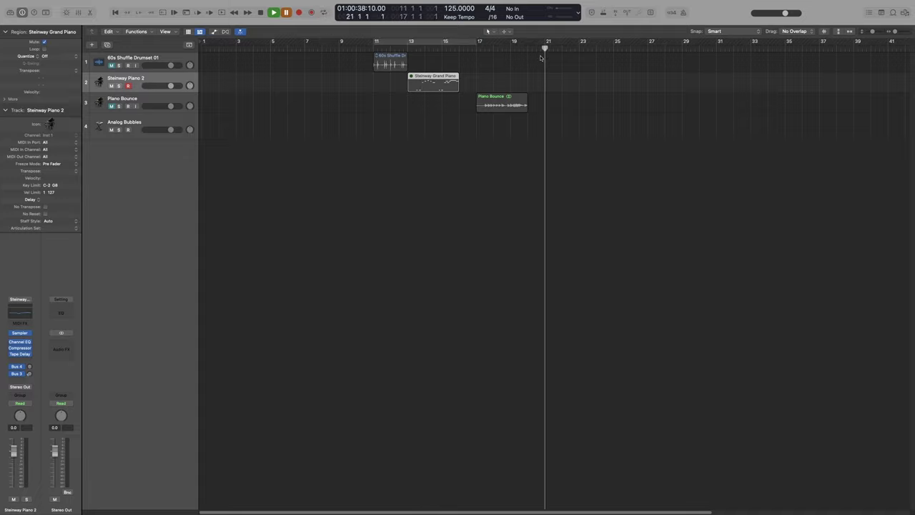
pyautogui.press('super+k')
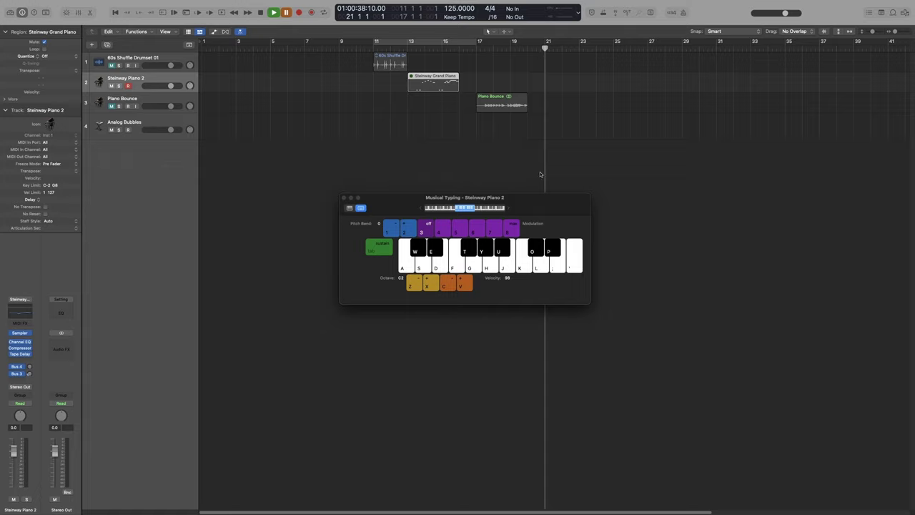
pyautogui.moveTo(543, 203); pyautogui.dragTo(579, 203)
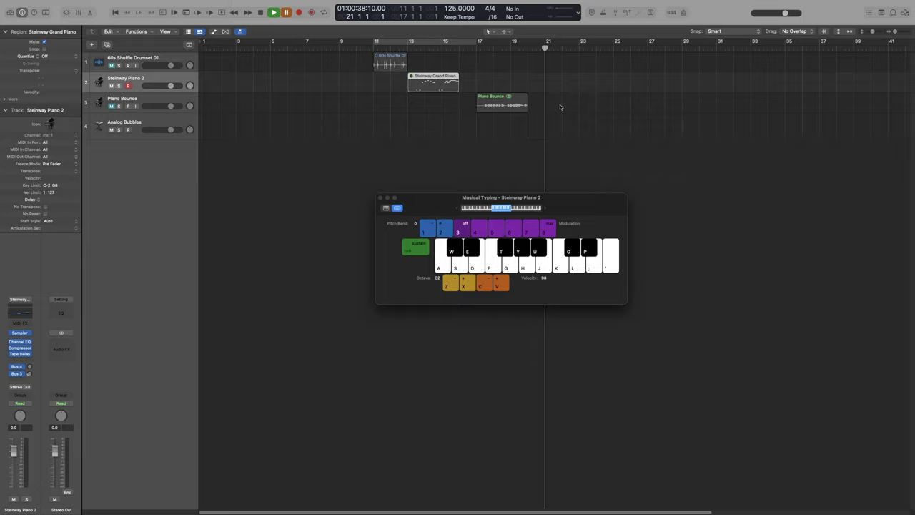
# Play a short phrase on Musical Typing and capture it as a new Steinway Piano 2 region.
pyautogui.press('a')
pyautogui.press('h')
pyautogui.press('j')
pyautogui.press('s')
pyautogui.press('g')
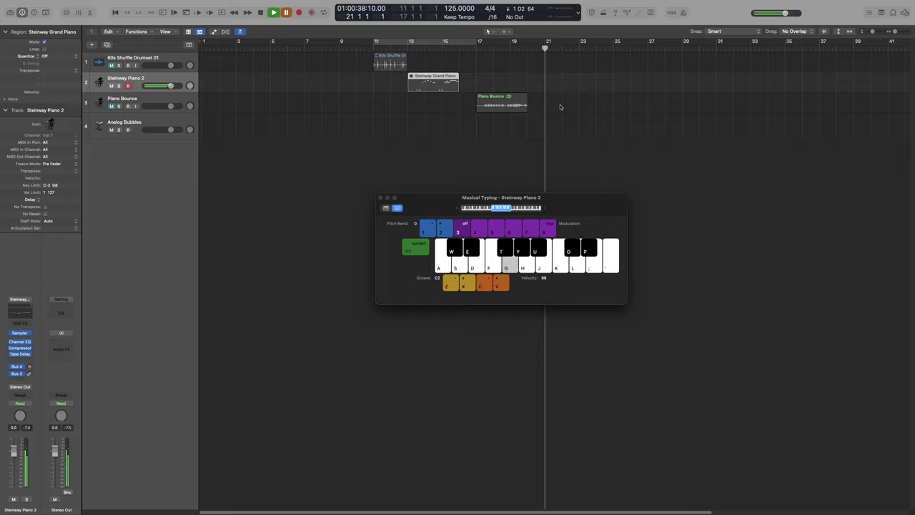
pyautogui.press('s')
pyautogui.press('h')
pyautogui.press('j')
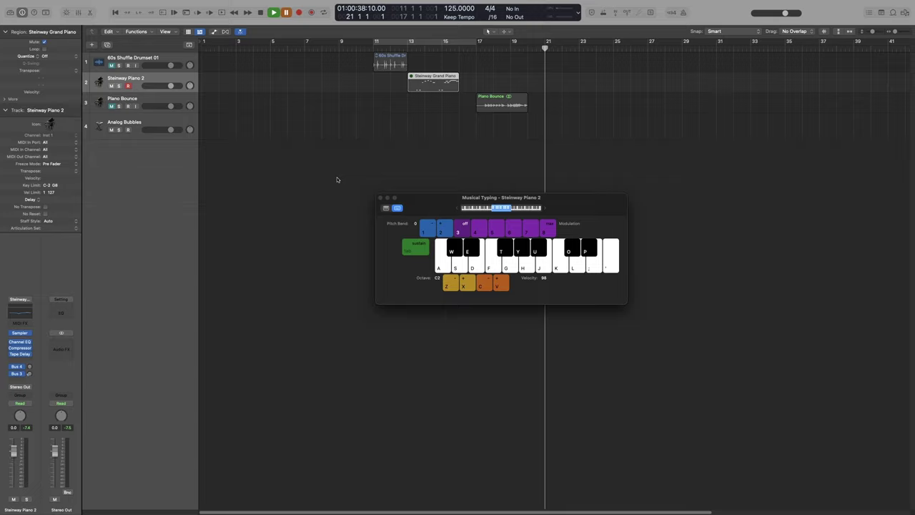
pyautogui.hotkey('shift', 'r')
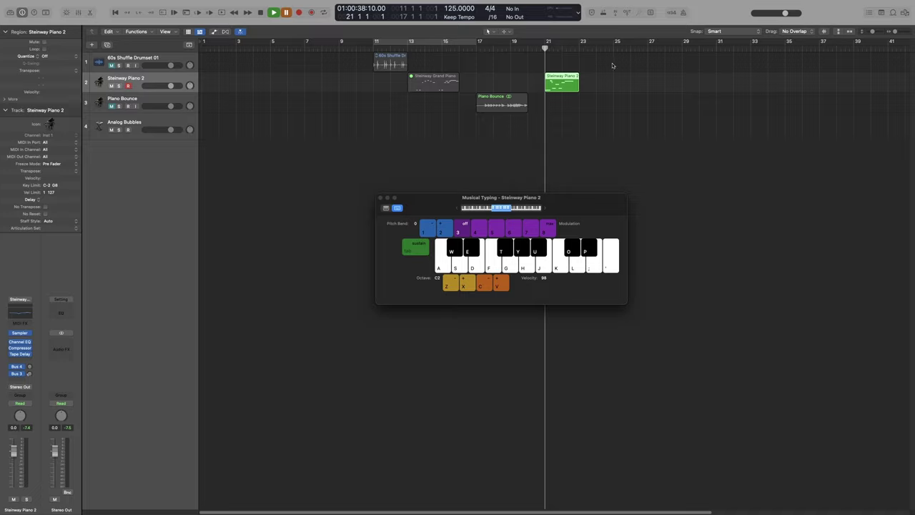
# Move the playhead to bar 28 and close the Musical Typing window.
pyautogui.click(613, 48)
pyautogui.click(665, 49)
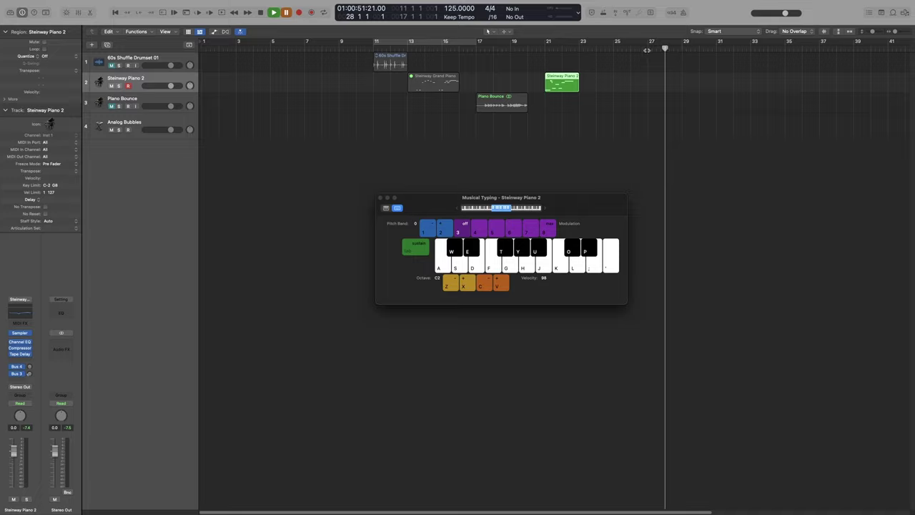
pyautogui.click(382, 198)
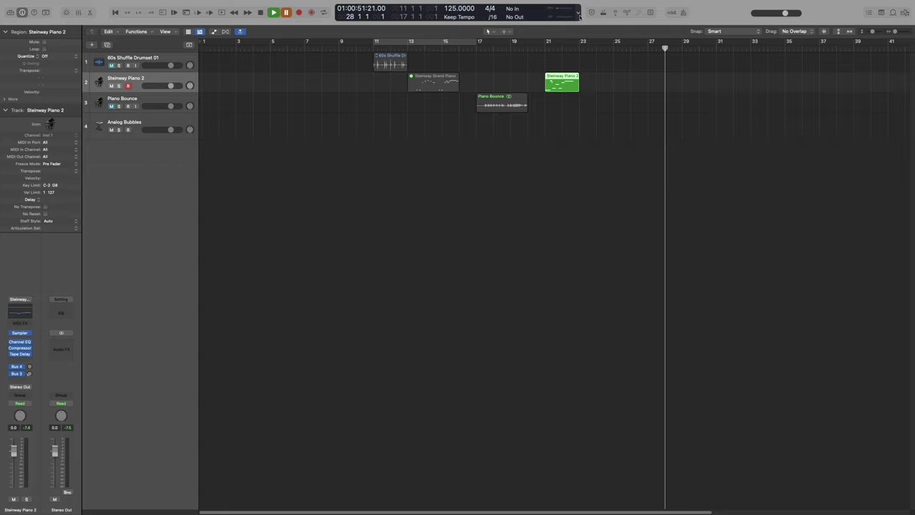
# Show the LCD display menu containing Apply Defaults and Save As Defaults.
pyautogui.click(579, 14)
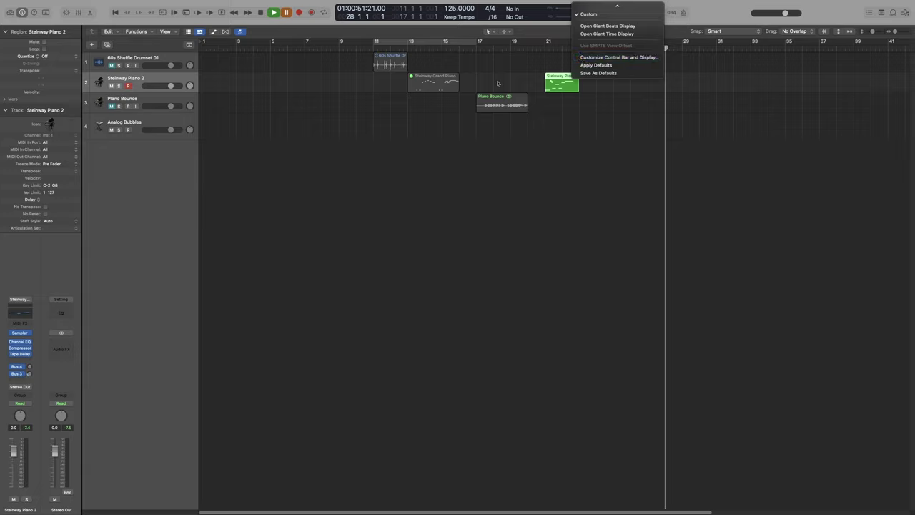
pyautogui.click(431, 232)
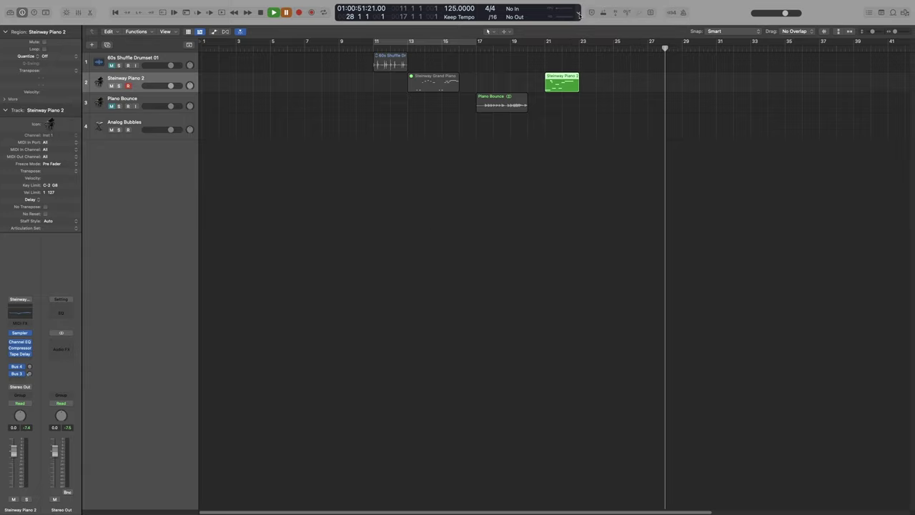
pyautogui.click(578, 12)
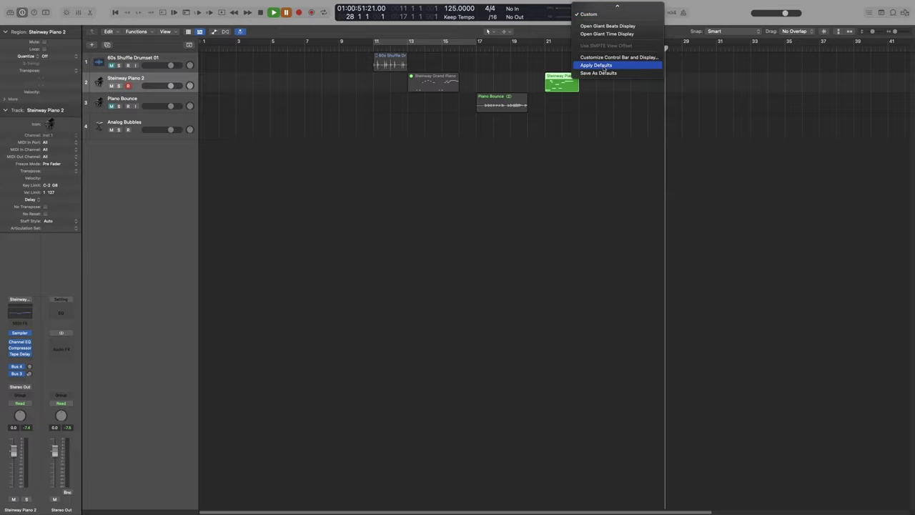